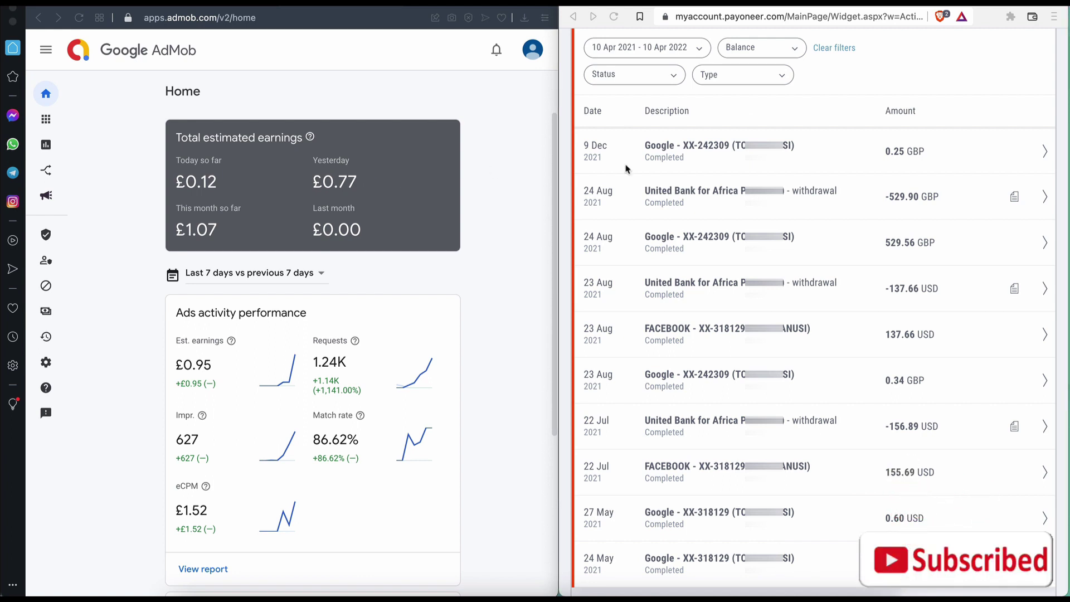
{"action": "left_click", "coordinate": [743, 201]}
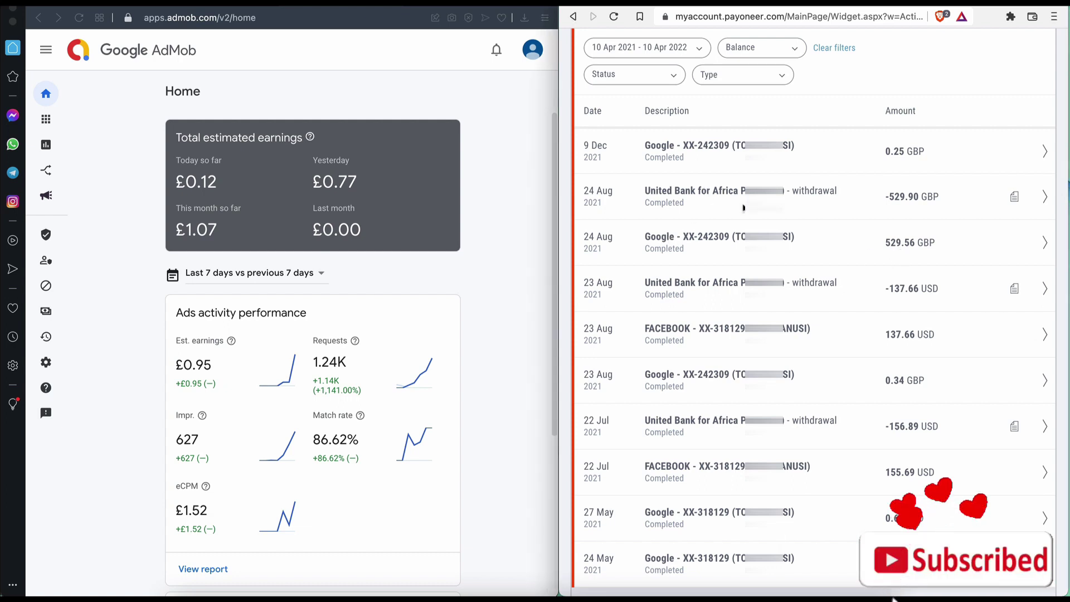
{"action": "left_click", "coordinate": [788, 255]}
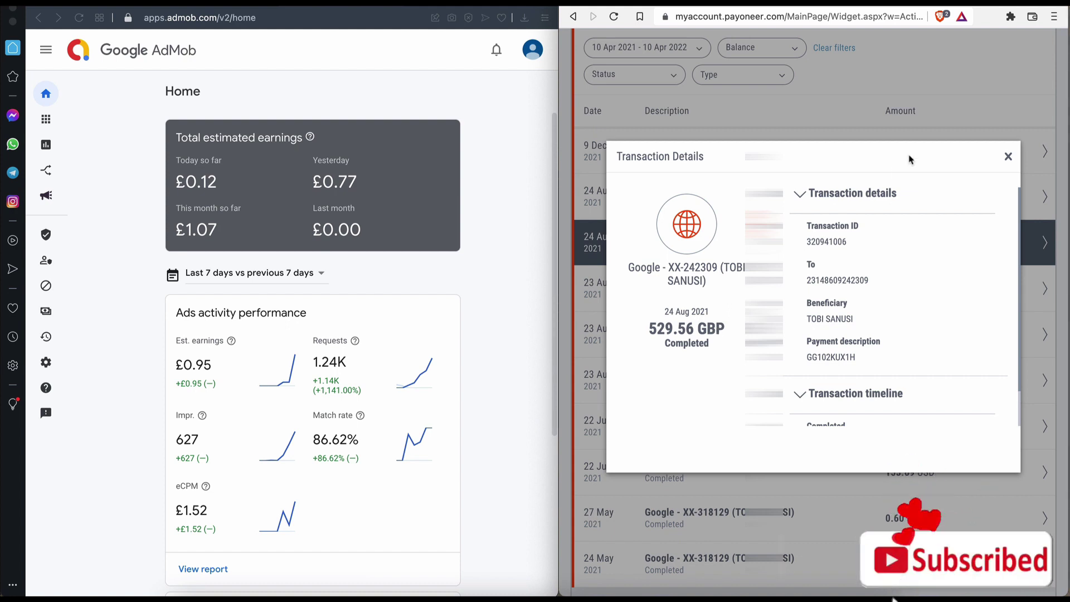
{"action": "left_click", "coordinate": [1009, 157]}
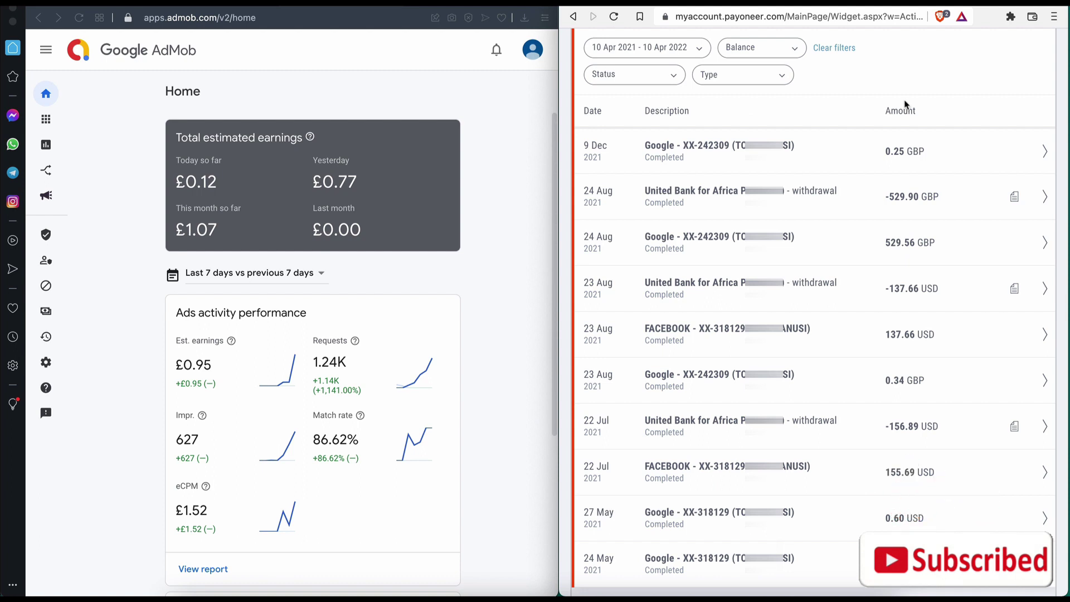
{"action": "left_click", "coordinate": [252, 152]}
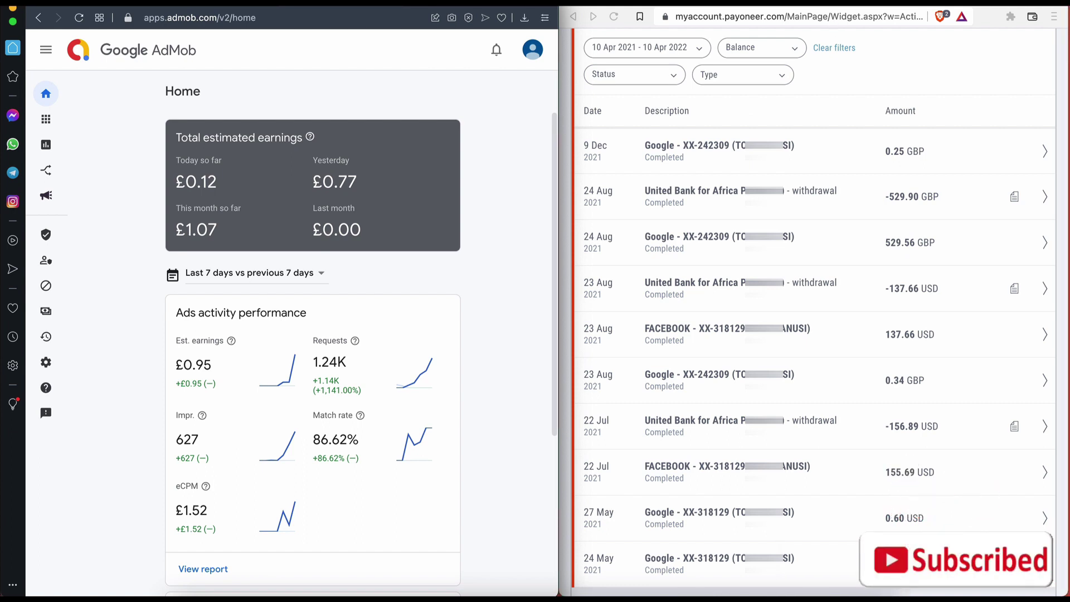
Sign in with the saved Google account and confirm its recovery options.
{"action": "left_click", "coordinate": [825, 7]}
{"action": "left_click", "coordinate": [816, 14]}
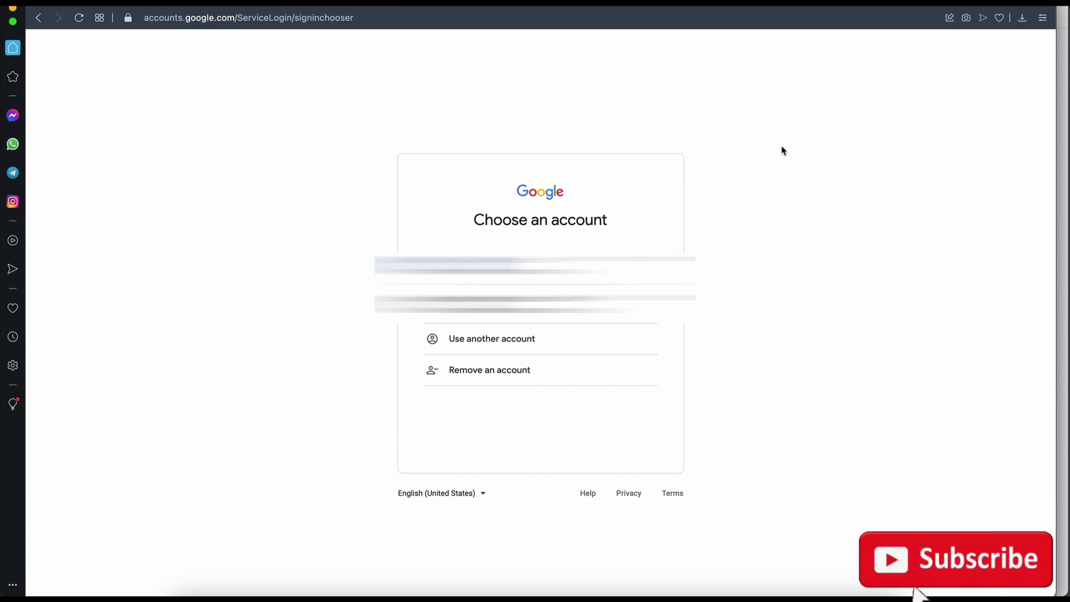
{"action": "left_click", "coordinate": [535, 271]}
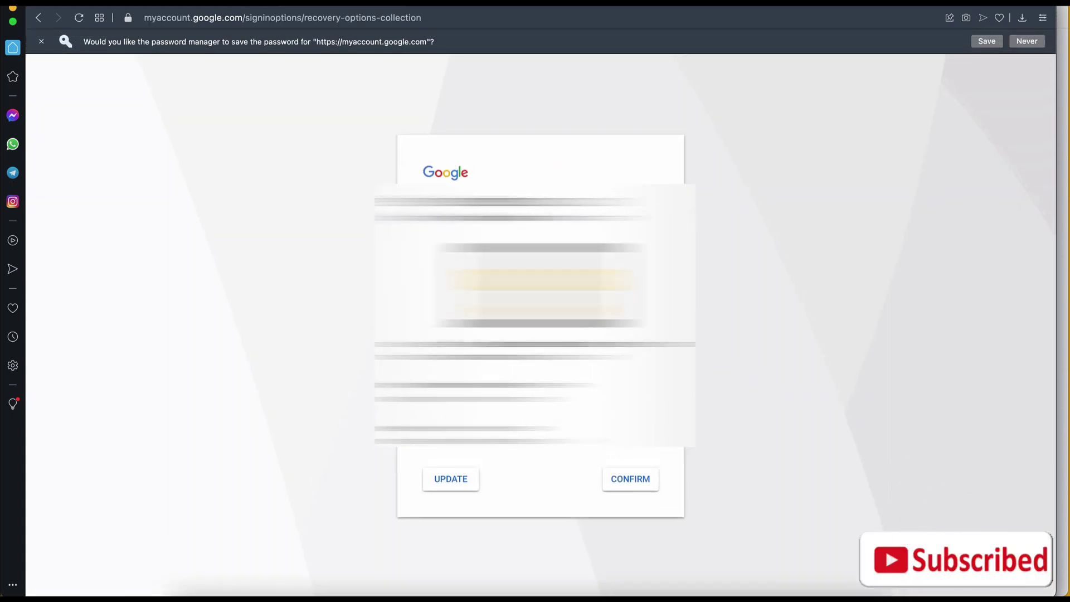
{"action": "left_click", "coordinate": [635, 479]}
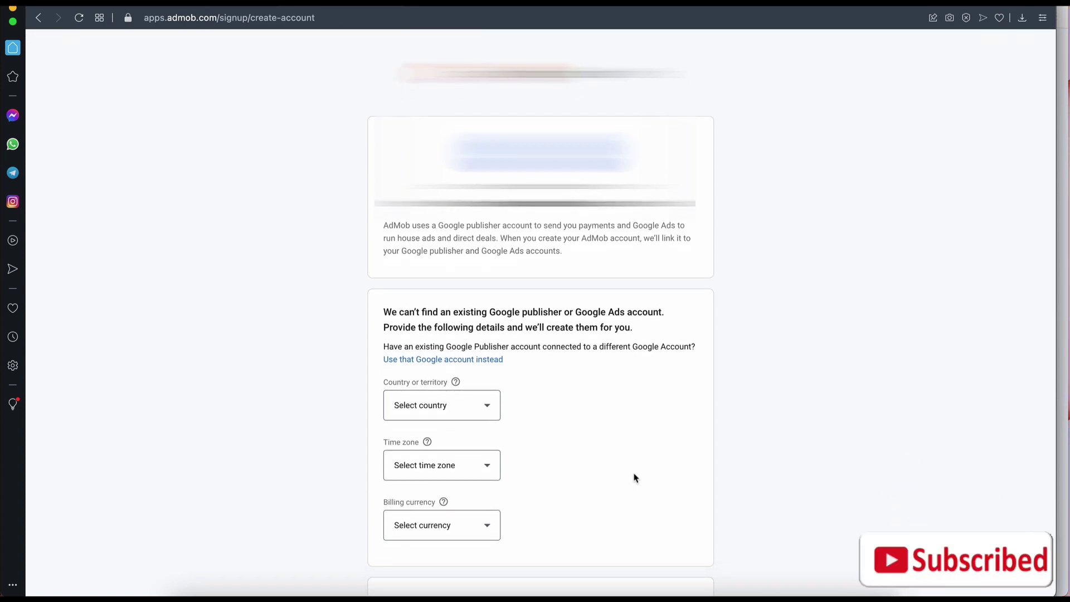
Set the sign-up country to United Kingdom.
{"action": "scroll", "coordinate": [636, 478], "scroll_direction": "down", "scroll_amount": 2}
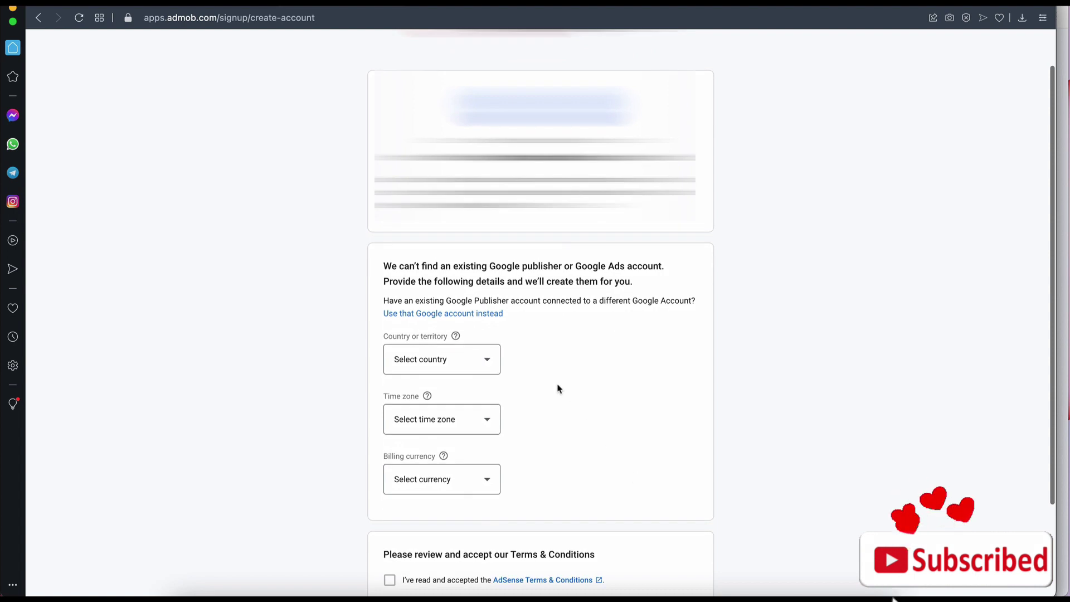
{"action": "left_click", "coordinate": [482, 363]}
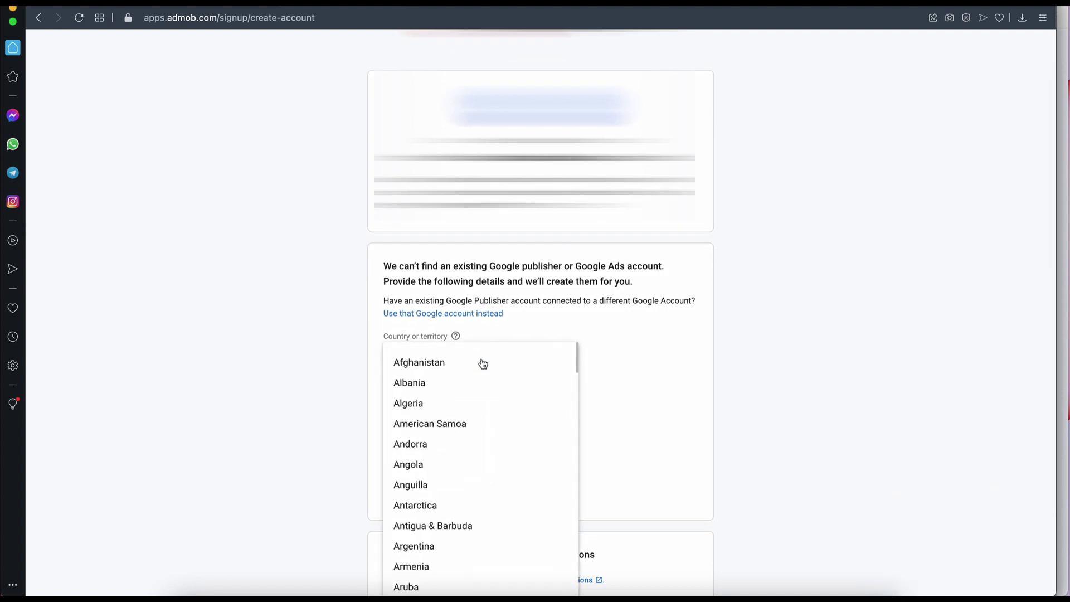
{"action": "type", "text": "th"}
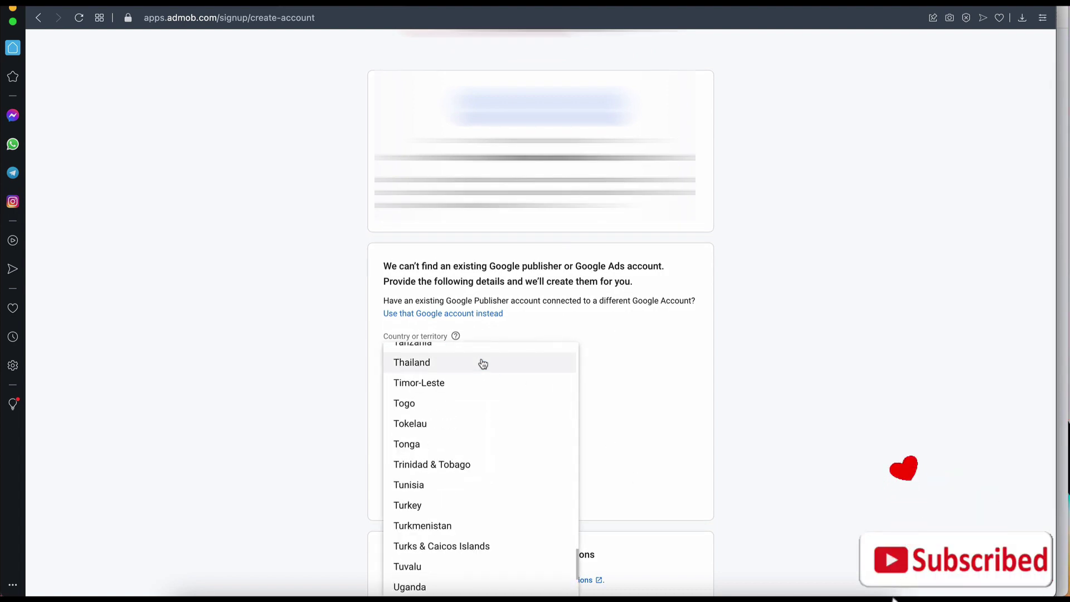
{"action": "scroll", "coordinate": [494, 463], "scroll_direction": "down", "scroll_amount": 3}
{"action": "scroll", "coordinate": [494, 463], "scroll_direction": "down", "scroll_amount": 3}
{"action": "scroll", "coordinate": [494, 463], "scroll_direction": "up", "scroll_amount": 3}
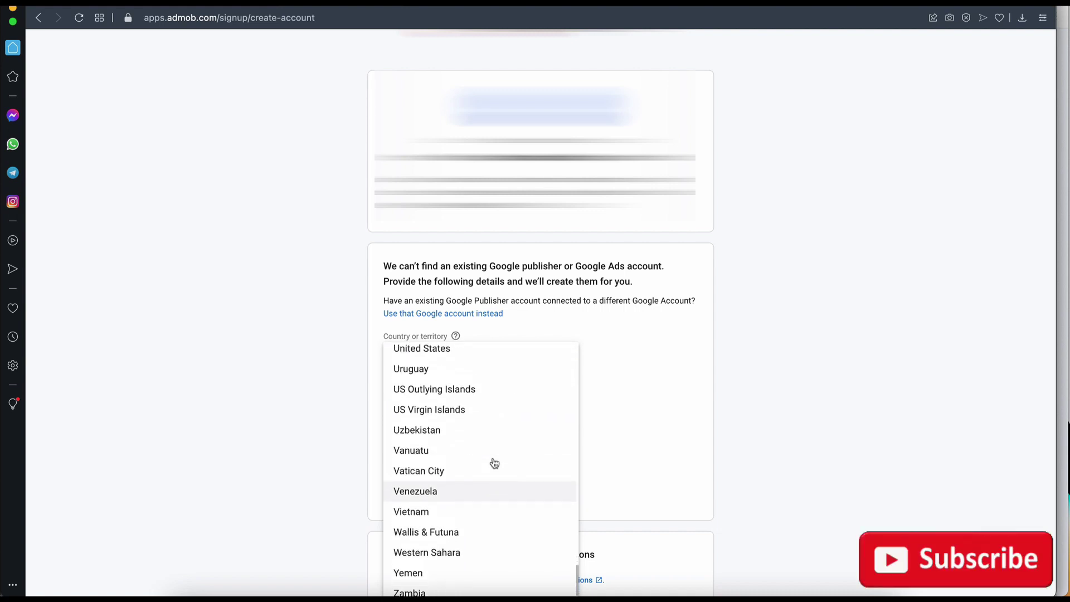
{"action": "scroll", "coordinate": [494, 462], "scroll_direction": "down", "scroll_amount": 1}
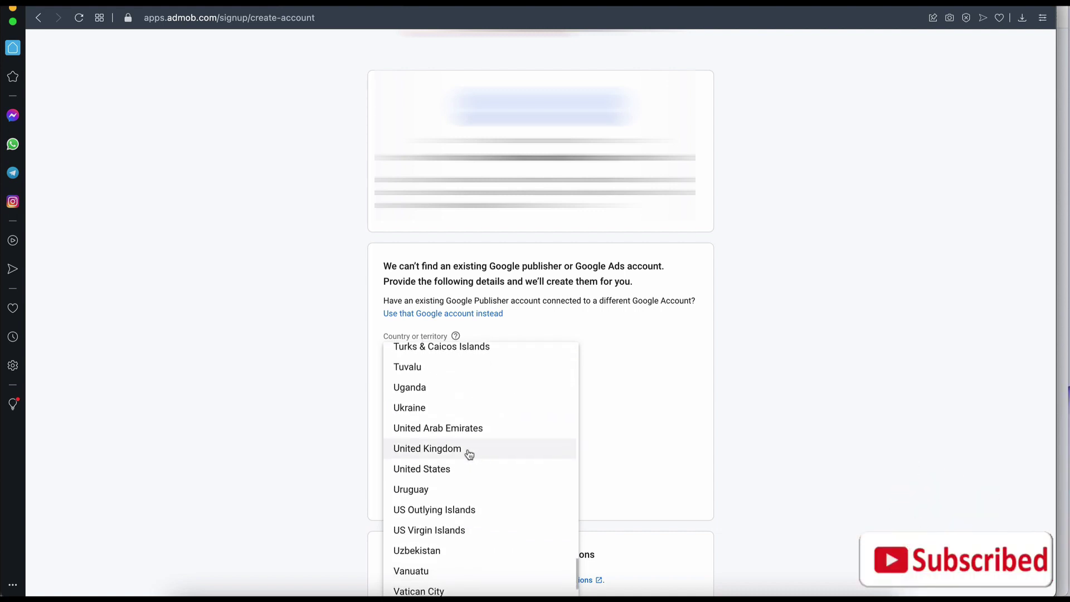
{"action": "left_click", "coordinate": [467, 456]}
Choose (UTC+00:00) London time zone and British Pound (GBP £) billing currency, then scroll to the terms.
{"action": "scroll", "coordinate": [556, 444], "scroll_direction": "down", "scroll_amount": 2}
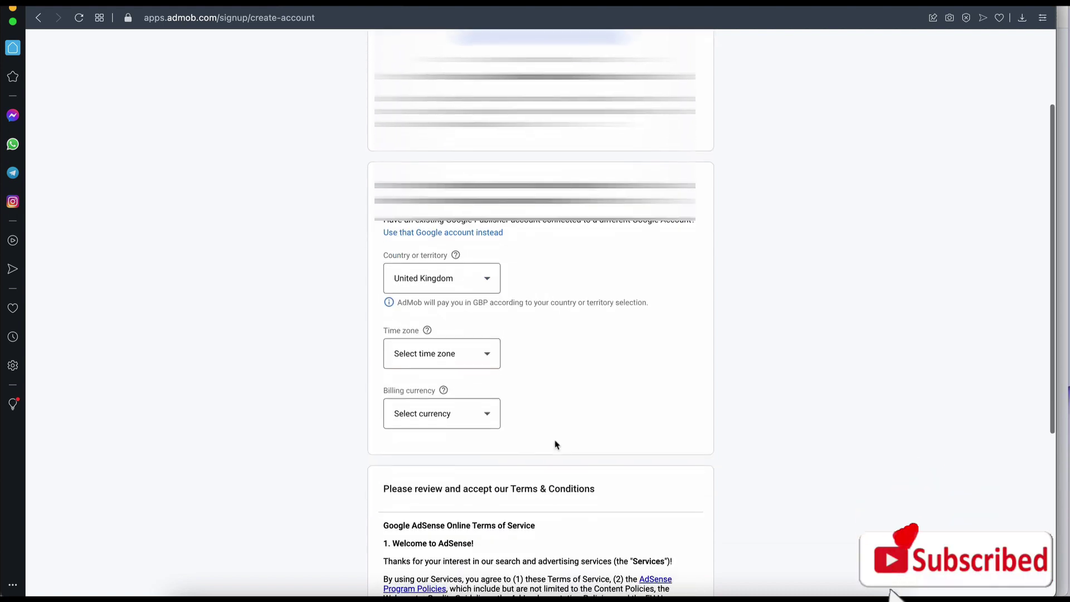
{"action": "left_click", "coordinate": [487, 339]}
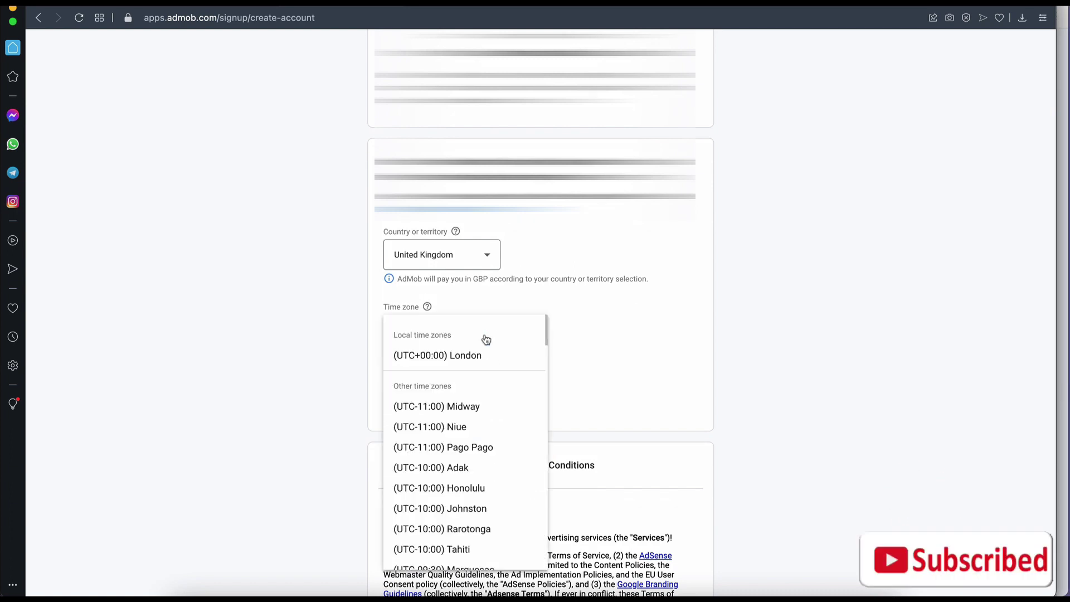
{"action": "left_click", "coordinate": [476, 355]}
{"action": "scroll", "coordinate": [497, 360], "scroll_direction": "down", "scroll_amount": 2}
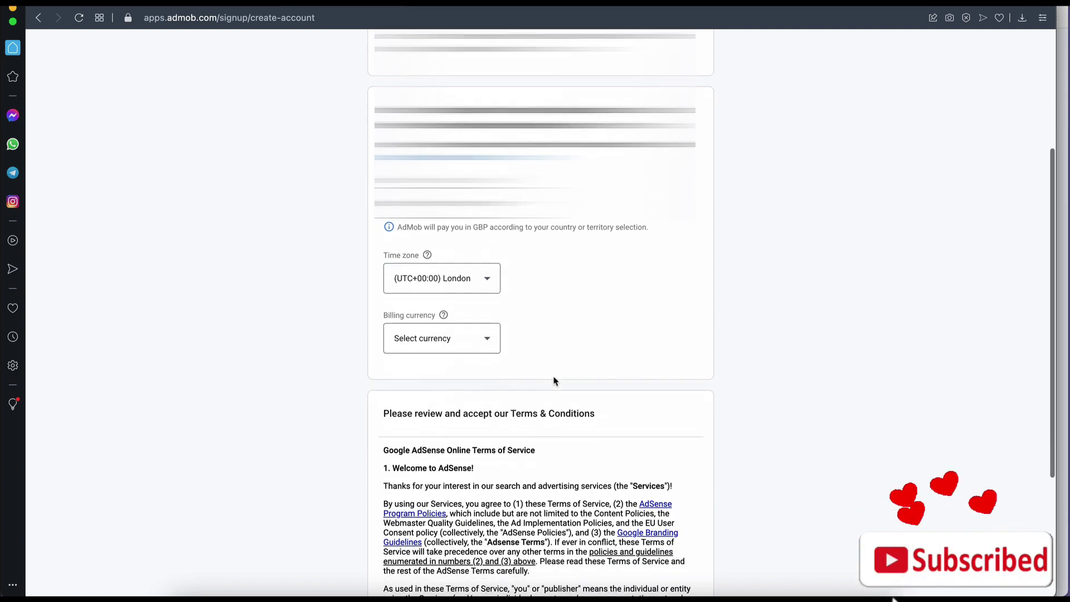
{"action": "left_click", "coordinate": [485, 329]}
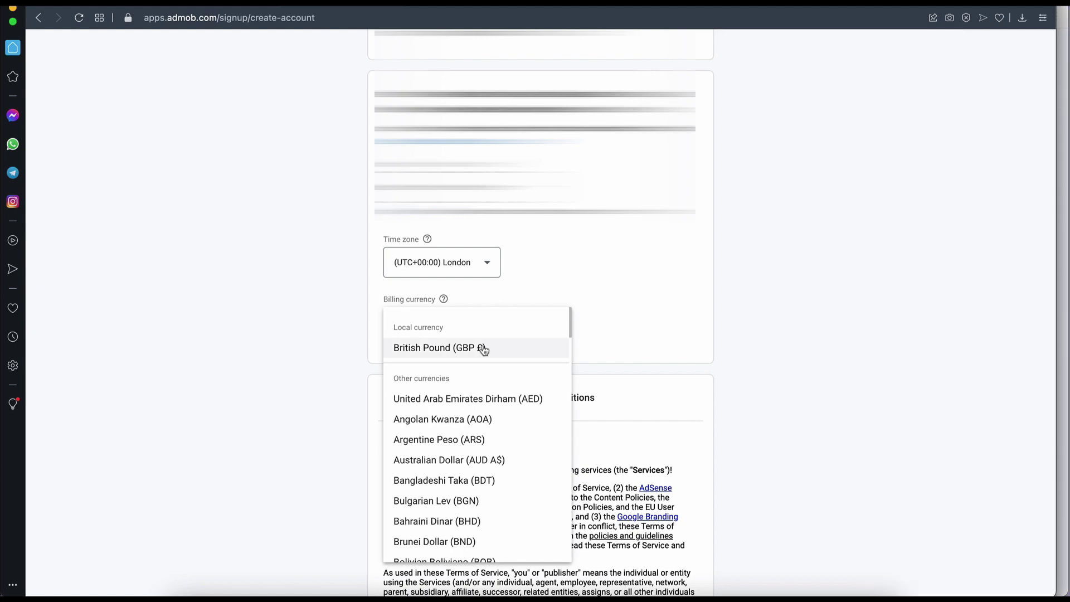
{"action": "left_click", "coordinate": [482, 347]}
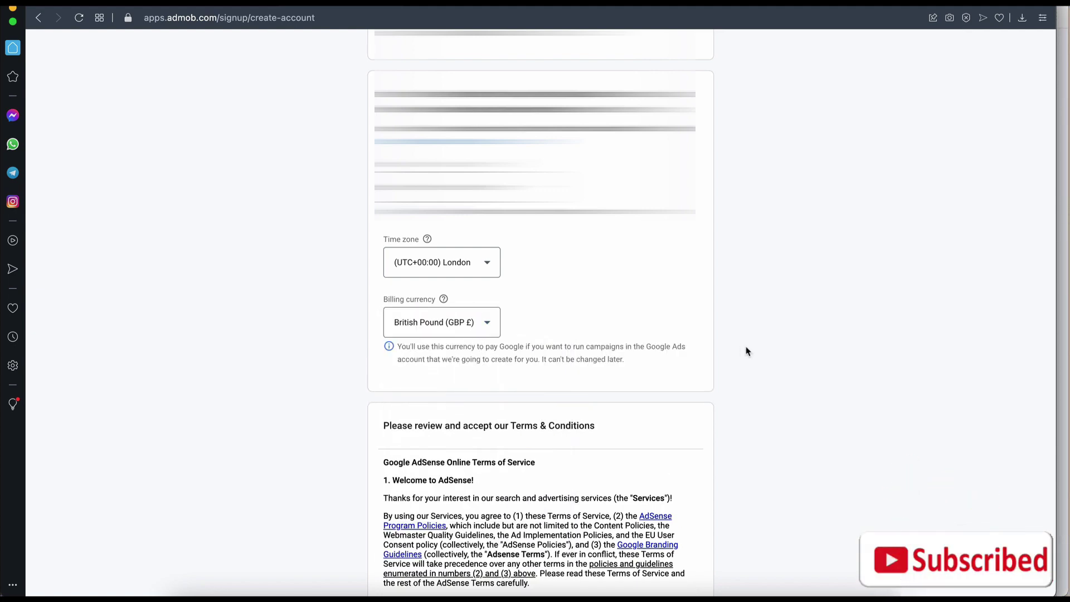
{"action": "scroll", "coordinate": [748, 351], "scroll_direction": "up", "scroll_amount": 5}
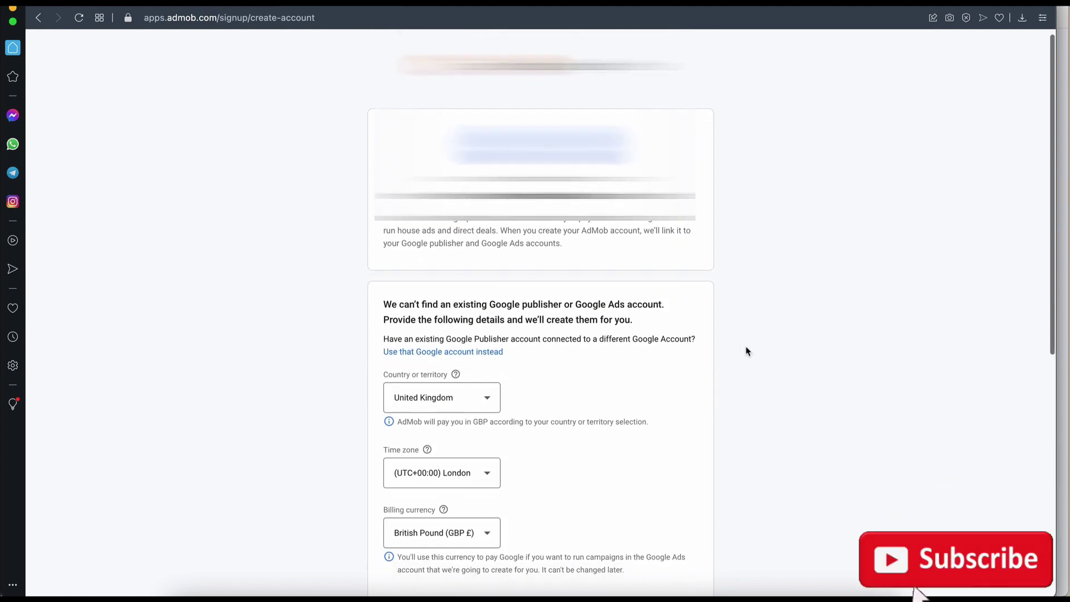
{"action": "scroll", "coordinate": [748, 351], "scroll_direction": "down", "scroll_amount": 1}
{"action": "scroll", "coordinate": [748, 352], "scroll_direction": "down", "scroll_amount": 6}
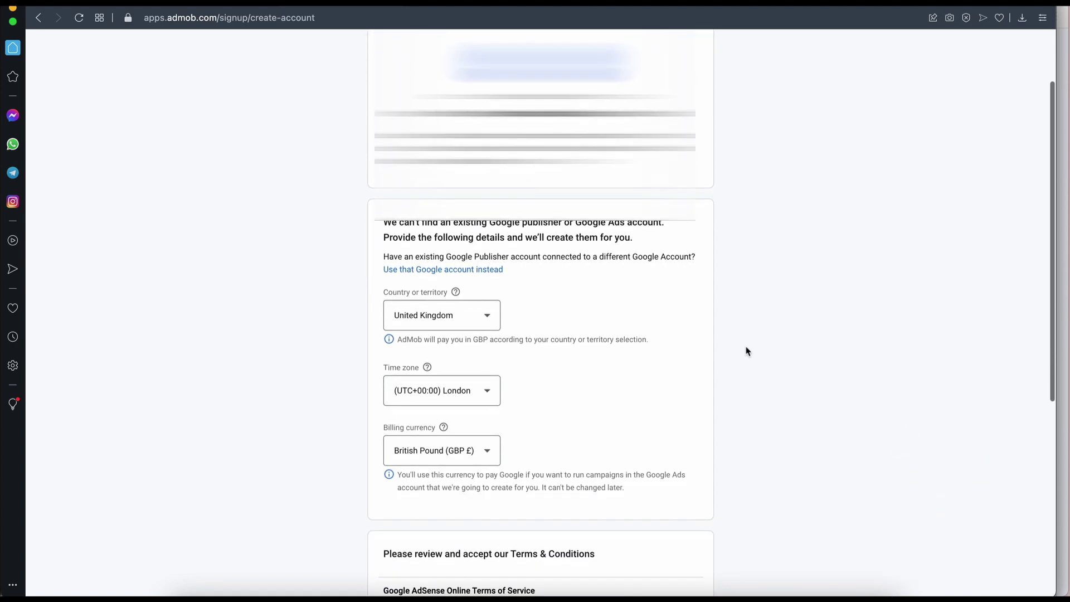
{"action": "scroll", "coordinate": [722, 475], "scroll_direction": "down", "scroll_amount": 2}
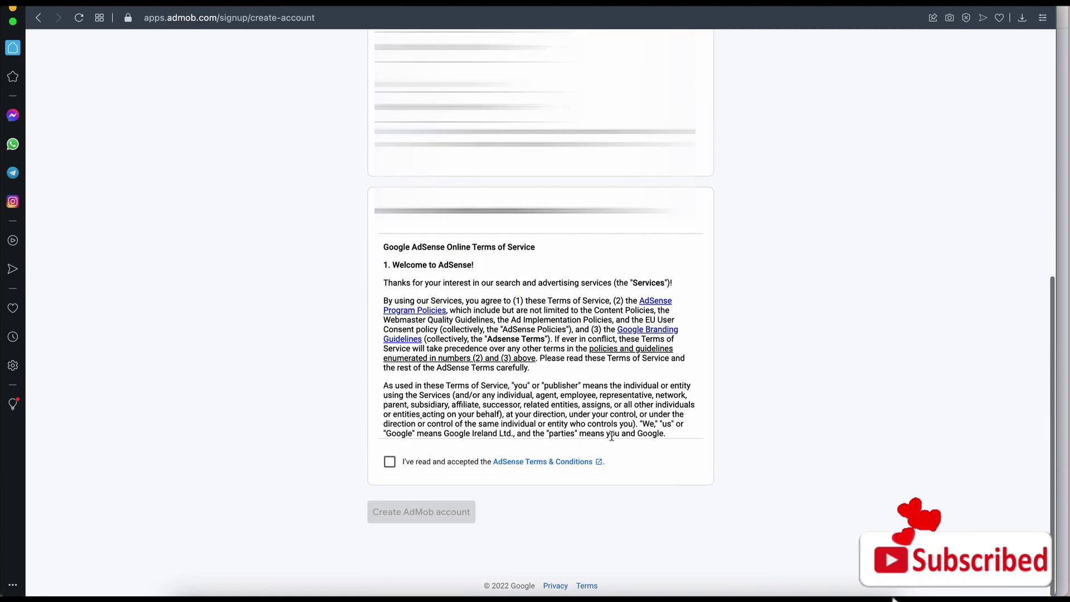
{"action": "scroll", "coordinate": [473, 380], "scroll_direction": "down", "scroll_amount": 15}
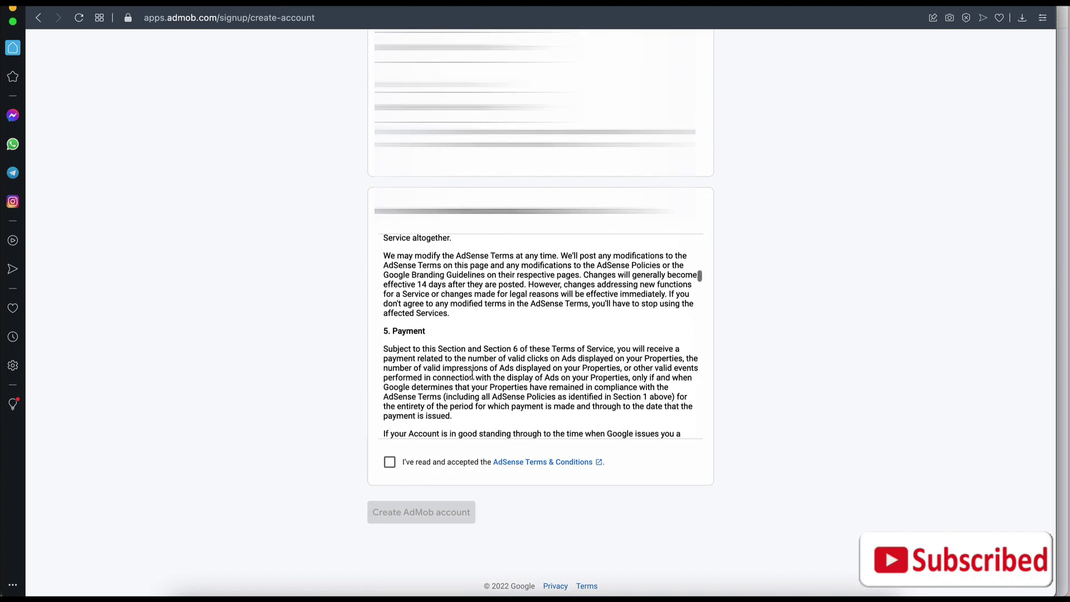
{"action": "left_click", "coordinate": [388, 467]}
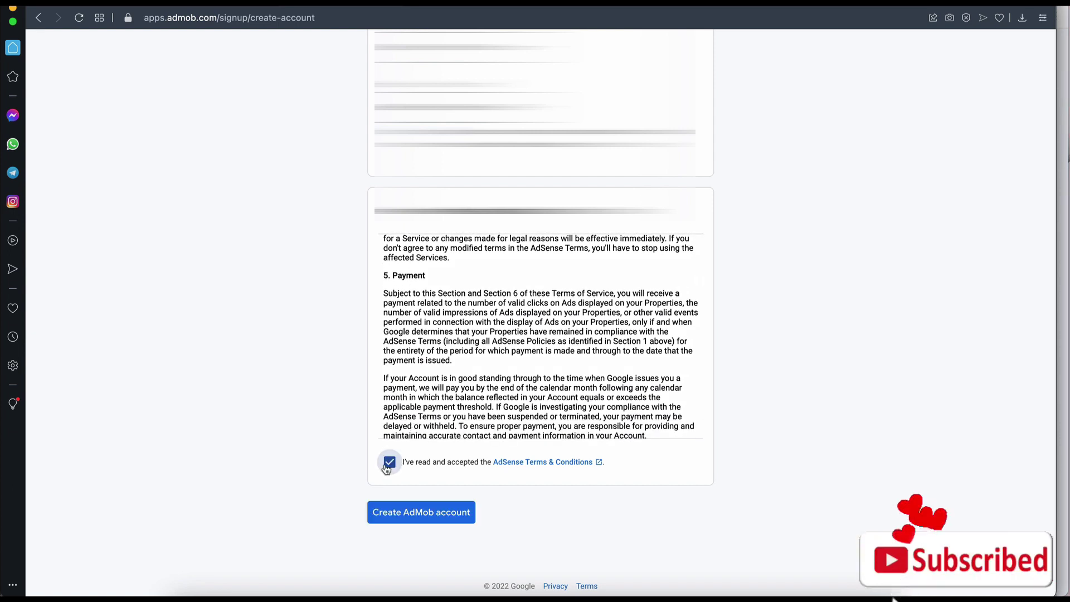
{"action": "left_click", "coordinate": [390, 513]}
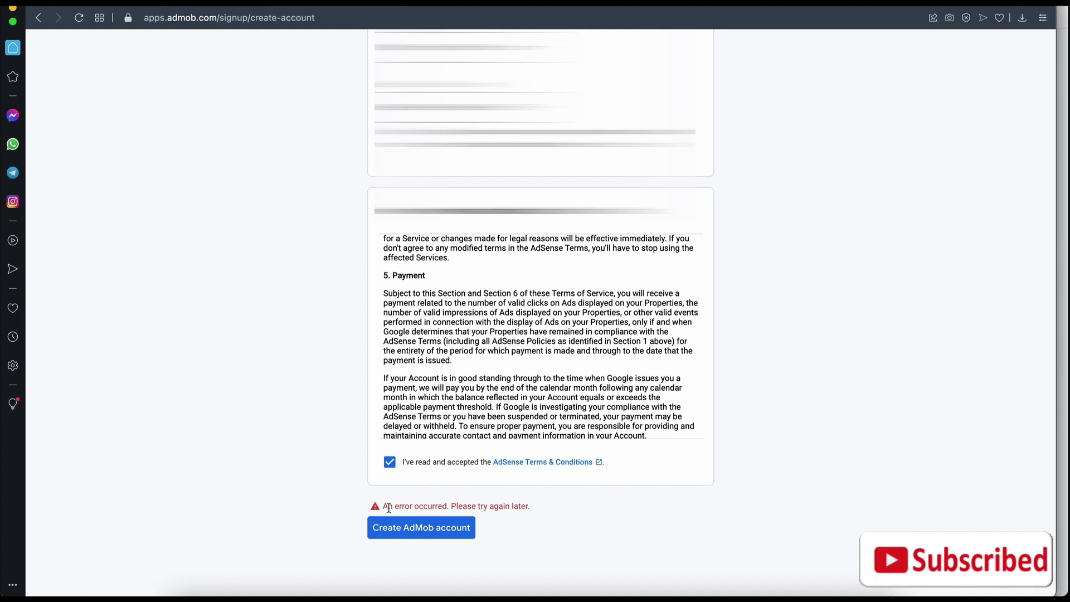
{"action": "scroll", "coordinate": [689, 446], "scroll_direction": "up", "scroll_amount": 15}
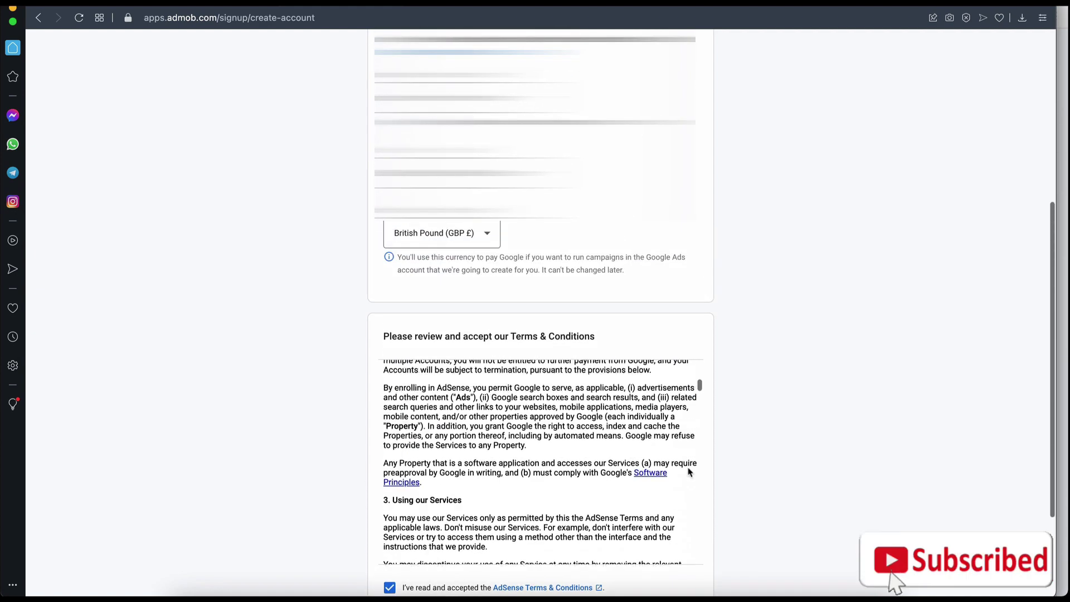
{"action": "scroll", "coordinate": [750, 440], "scroll_direction": "up", "scroll_amount": 5}
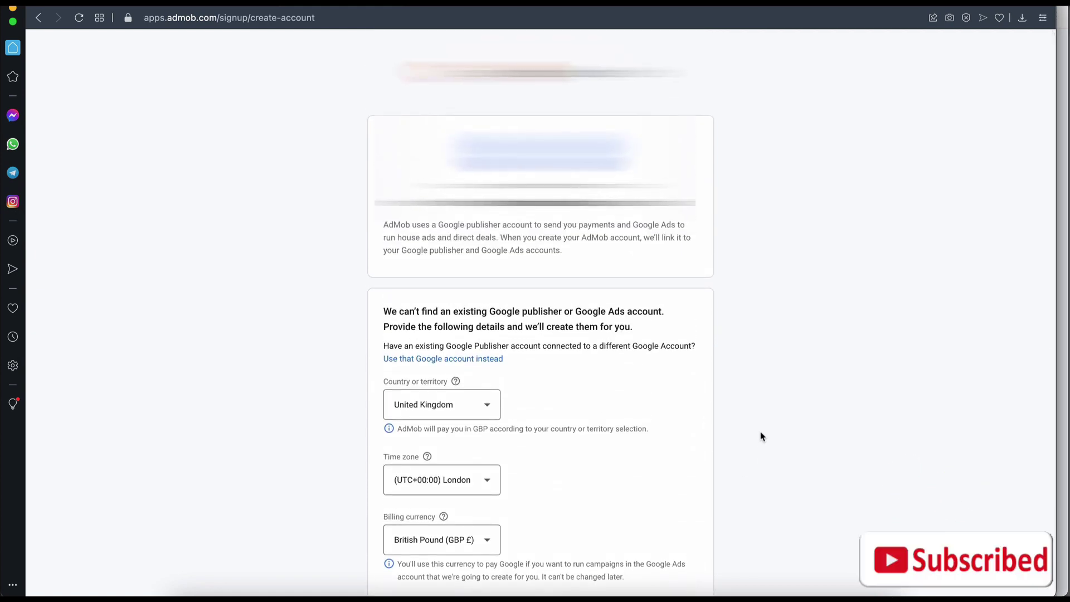
{"action": "scroll", "coordinate": [761, 435], "scroll_direction": "down", "scroll_amount": 9}
{"action": "scroll", "coordinate": [762, 436], "scroll_direction": "up", "scroll_amount": 2}
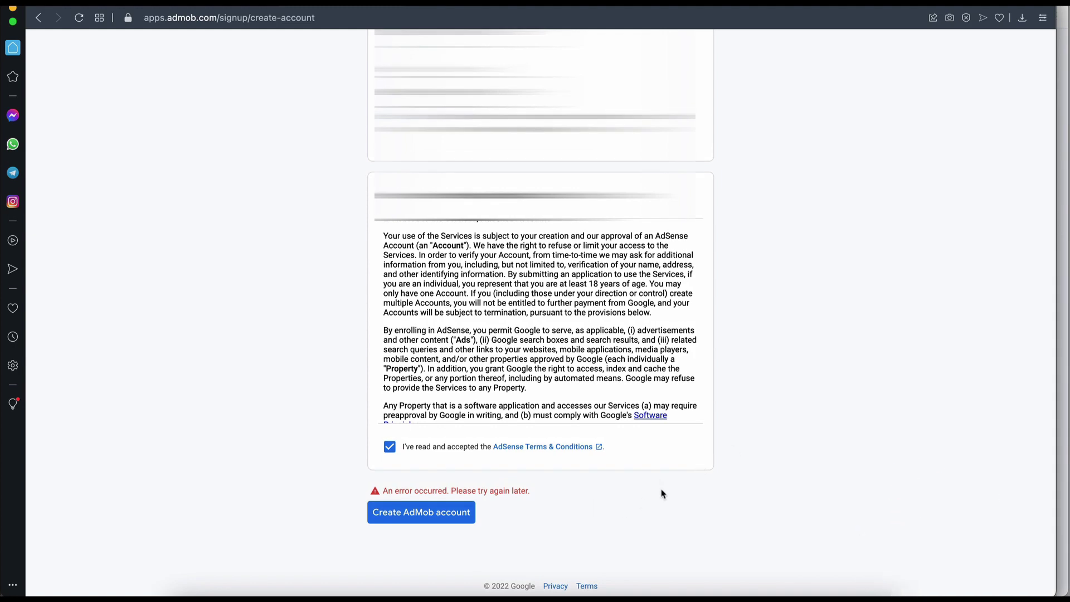
{"action": "scroll", "coordinate": [662, 494], "scroll_direction": "up", "scroll_amount": 4}
{"action": "scroll", "coordinate": [722, 417], "scroll_direction": "up", "scroll_amount": 8}
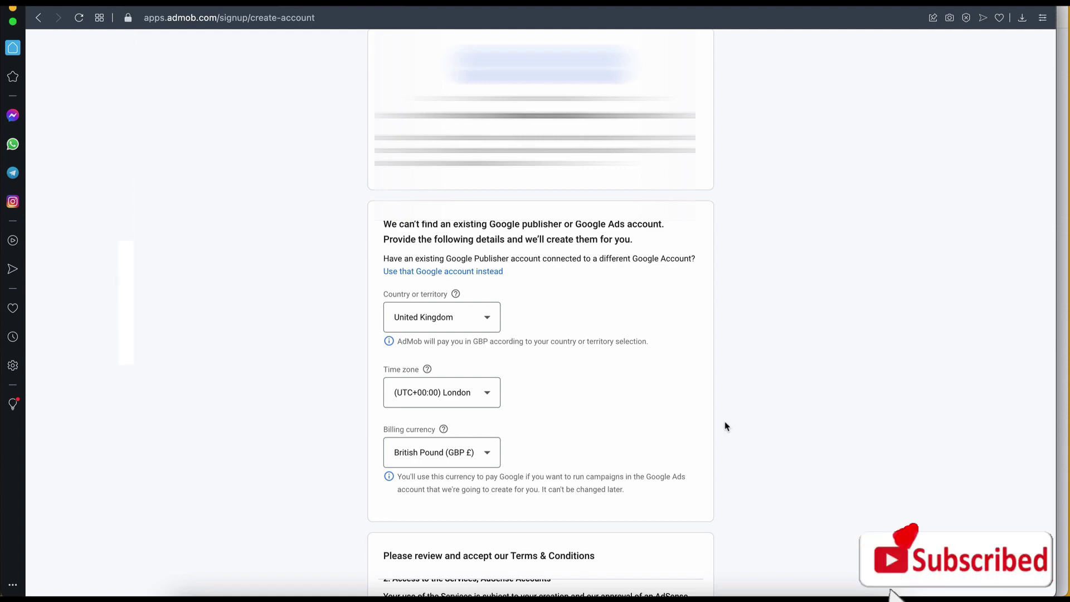
{"action": "scroll", "coordinate": [726, 427], "scroll_direction": "down", "scroll_amount": 1}
{"action": "scroll", "coordinate": [725, 426], "scroll_direction": "down", "scroll_amount": 10}
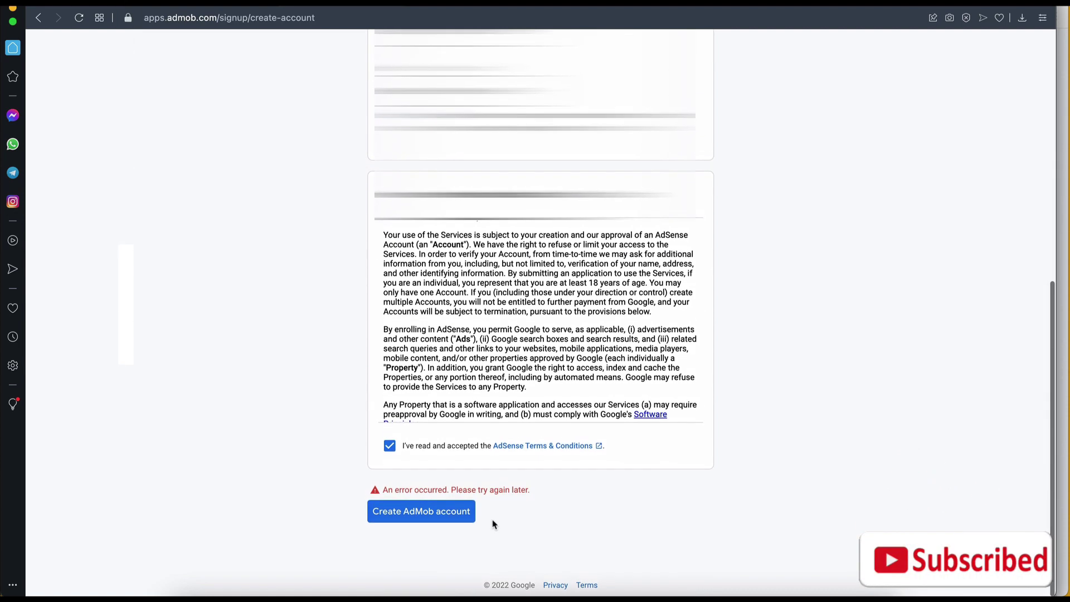
{"action": "left_click", "coordinate": [463, 517]}
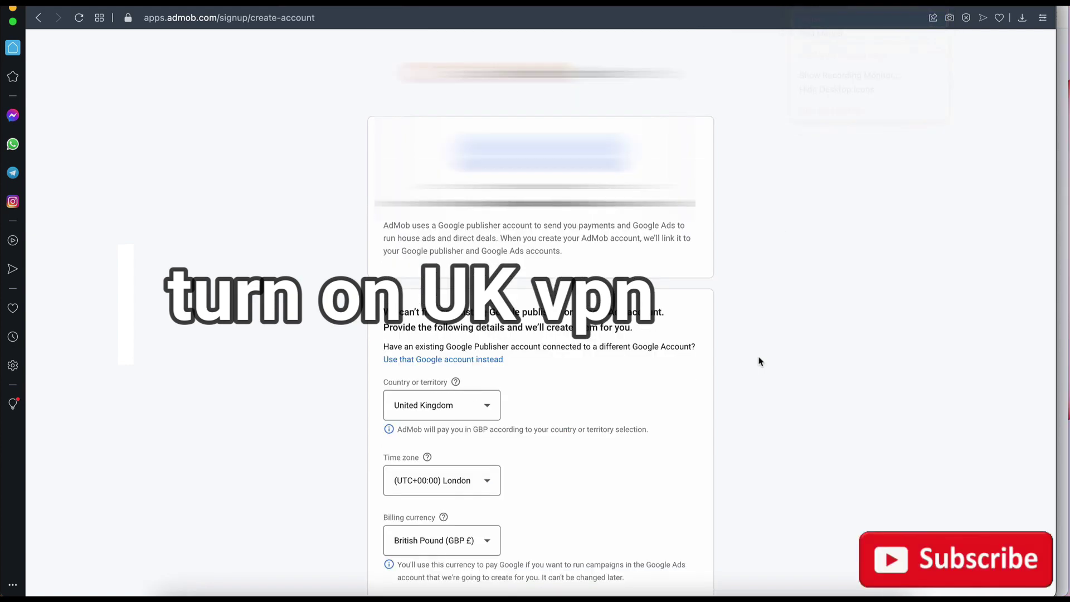
{"action": "scroll", "coordinate": [759, 361], "scroll_direction": "down", "scroll_amount": 2}
{"action": "scroll", "coordinate": [759, 361], "scroll_direction": "down", "scroll_amount": 4}
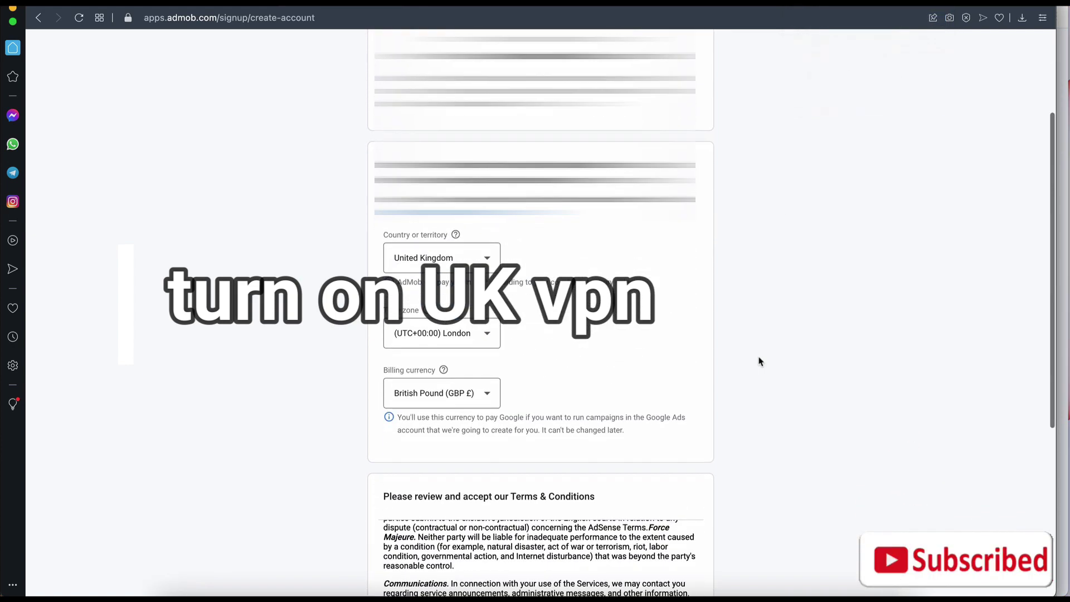
{"action": "scroll", "coordinate": [760, 361], "scroll_direction": "down", "scroll_amount": 4}
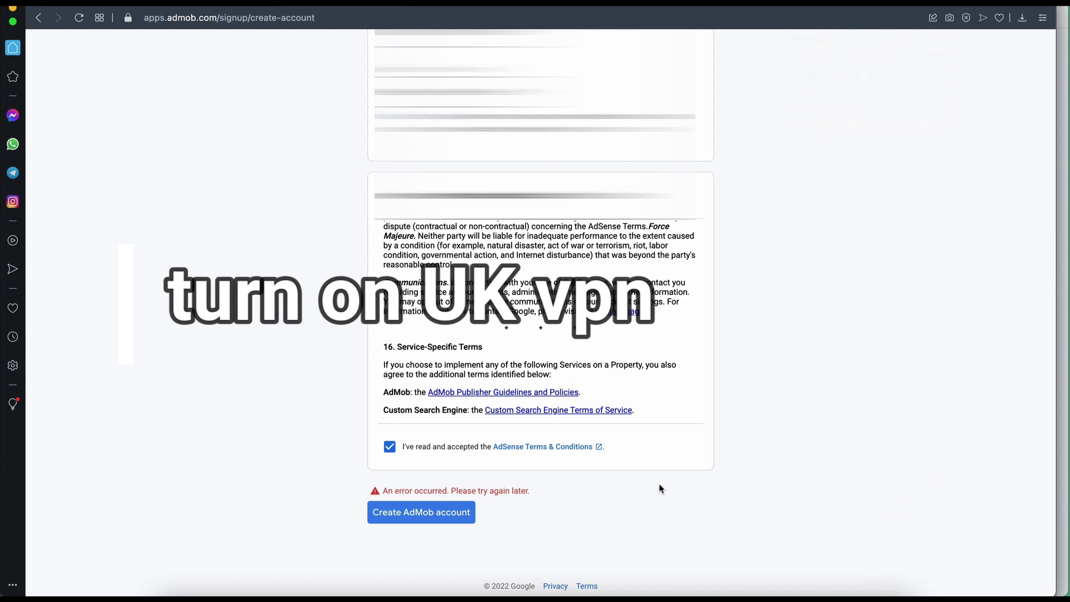
Create the AdMob account, answer Yes to all four email preferences, and proceed to verification.
{"action": "left_click", "coordinate": [441, 512]}
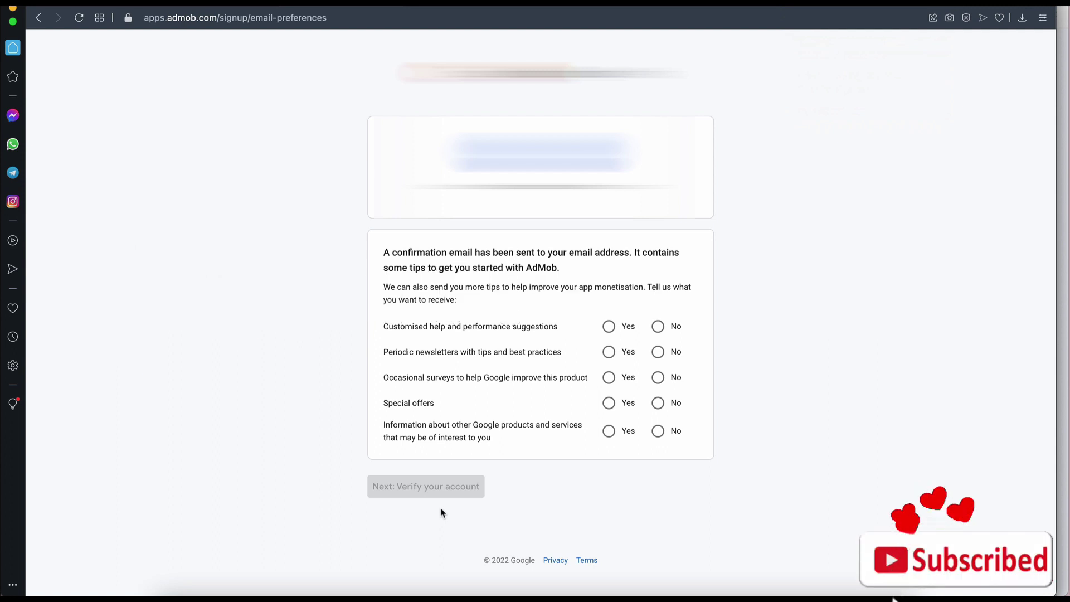
{"action": "left_click", "coordinate": [611, 327]}
{"action": "left_click", "coordinate": [609, 353]}
{"action": "left_click", "coordinate": [609, 379]}
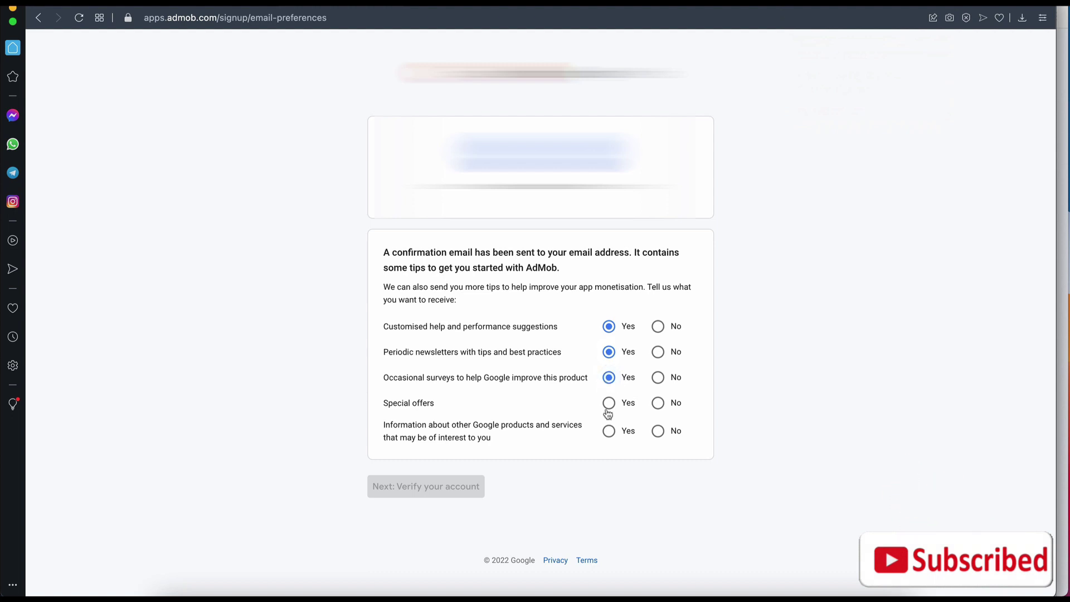
{"action": "left_click", "coordinate": [609, 441]}
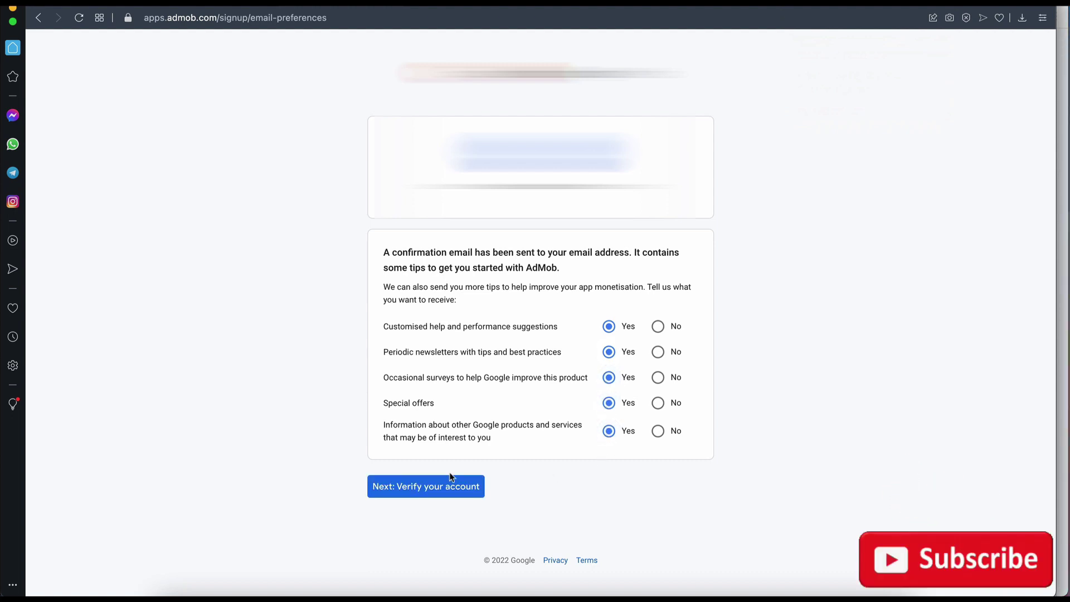
{"action": "left_click", "coordinate": [434, 494]}
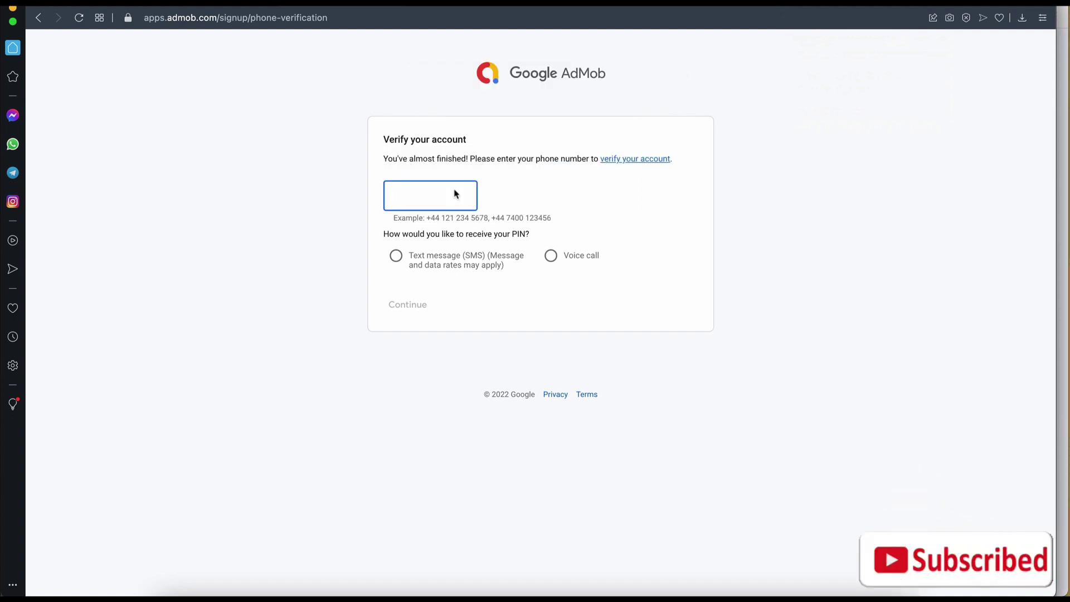
Enter the phone number and request the verification PIN by text message (SMS).
{"action": "type", "text": "+"}
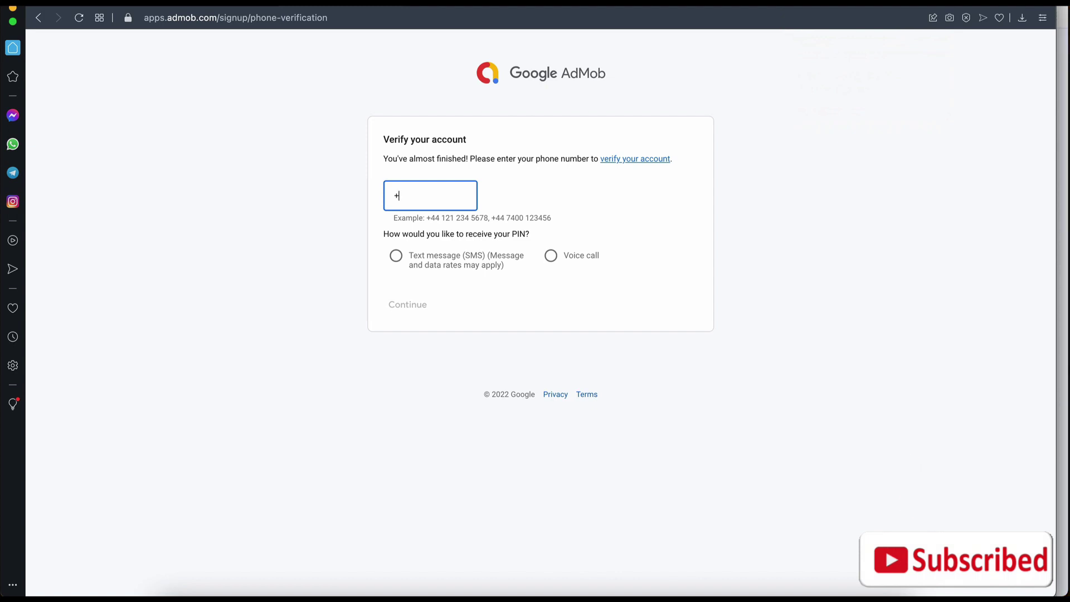
{"action": "type", "text": "234"}
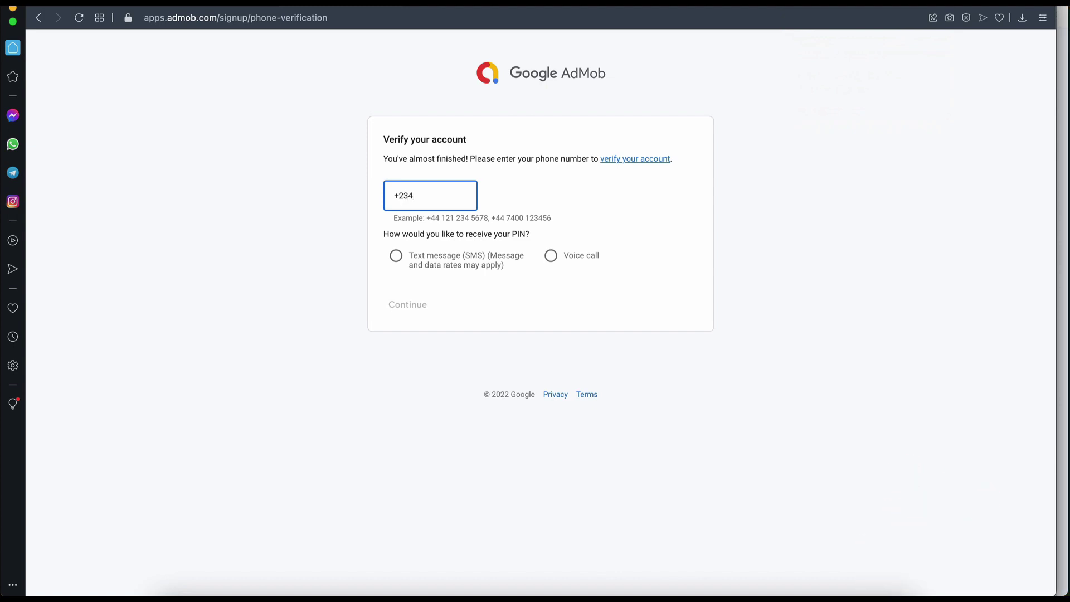
{"action": "type", "text": "7"}
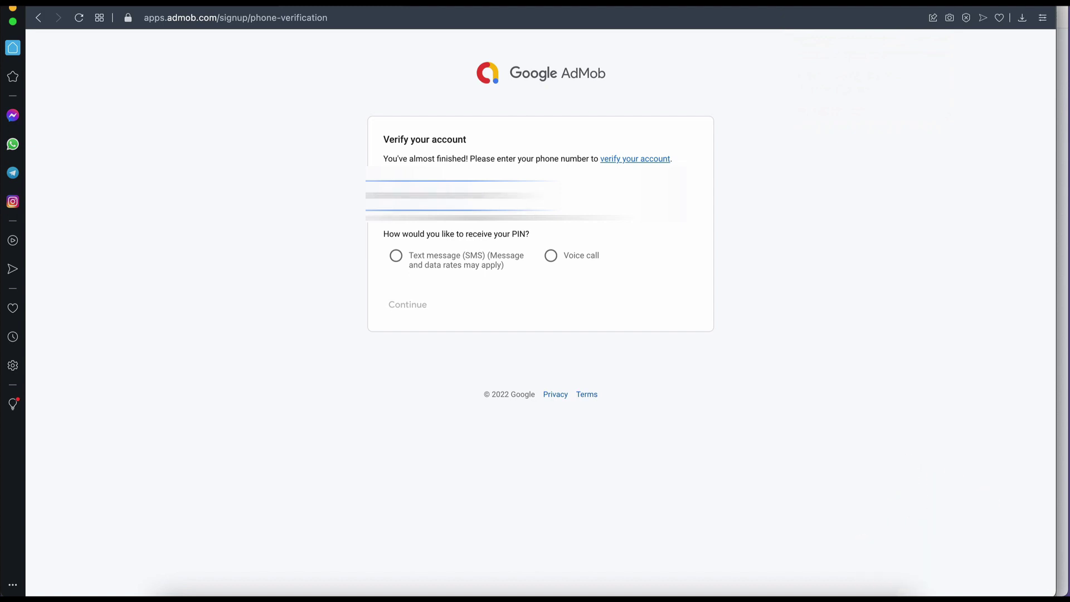
{"action": "left_click", "coordinate": [396, 256]}
{"action": "left_click", "coordinate": [405, 304]}
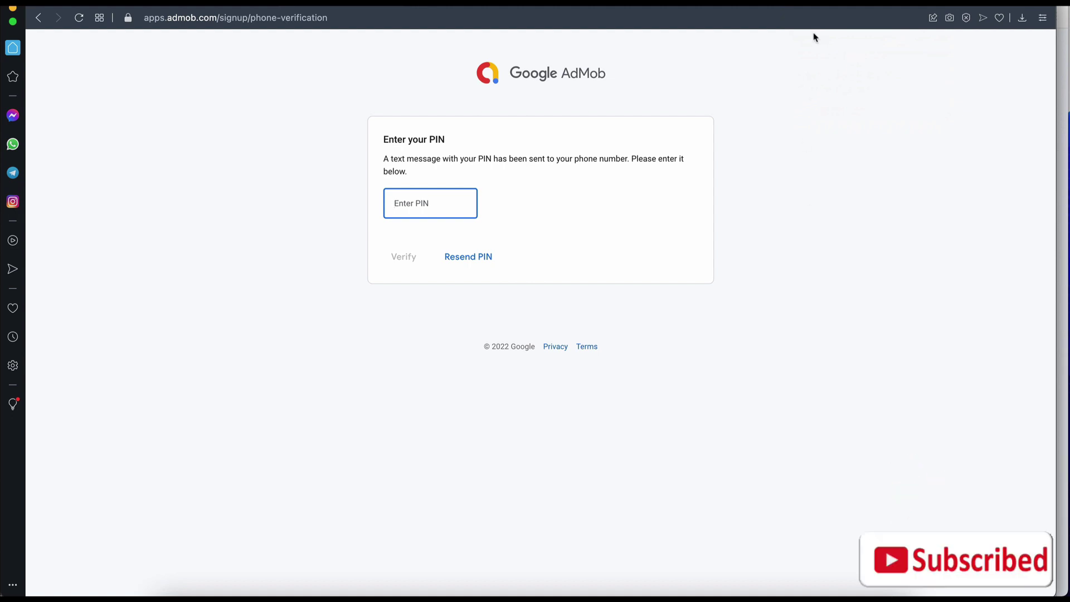
Enter the PIN received by text and verify the phone number.
{"action": "left_click", "coordinate": [815, 3]}
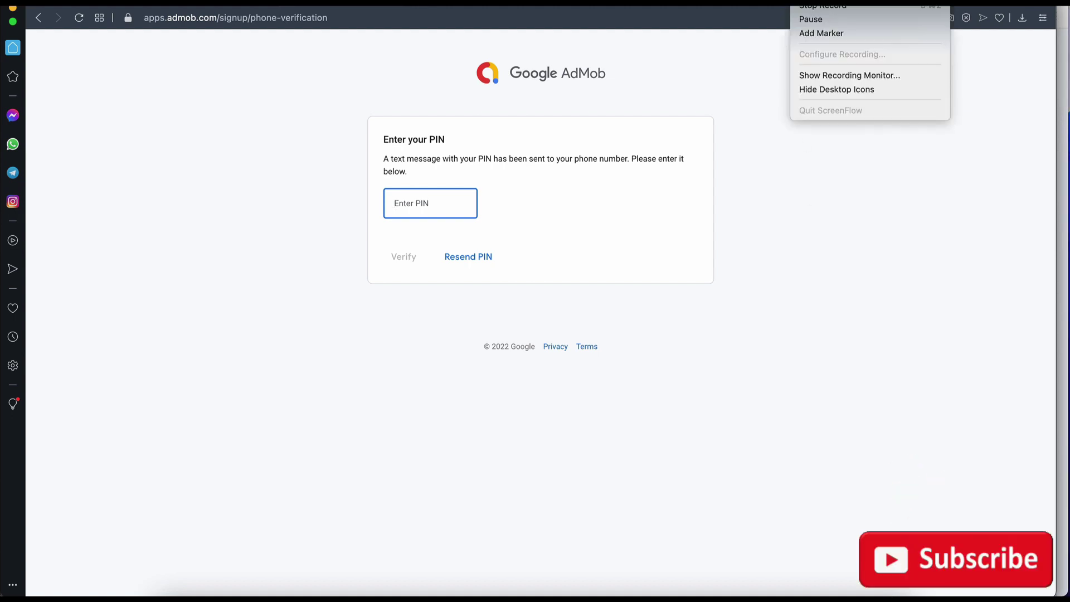
{"action": "left_click", "coordinate": [809, 19]}
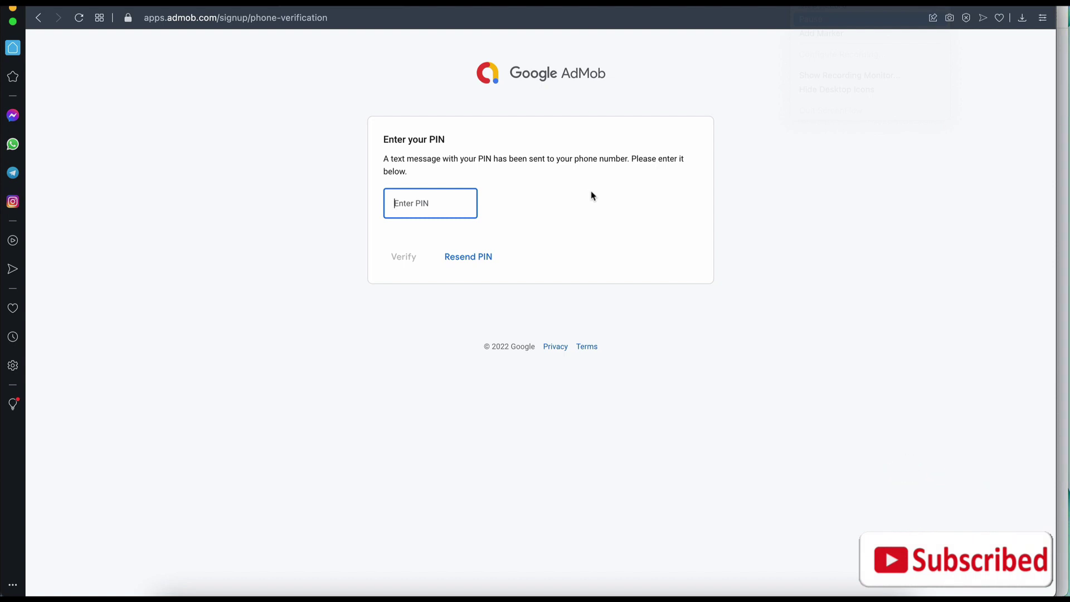
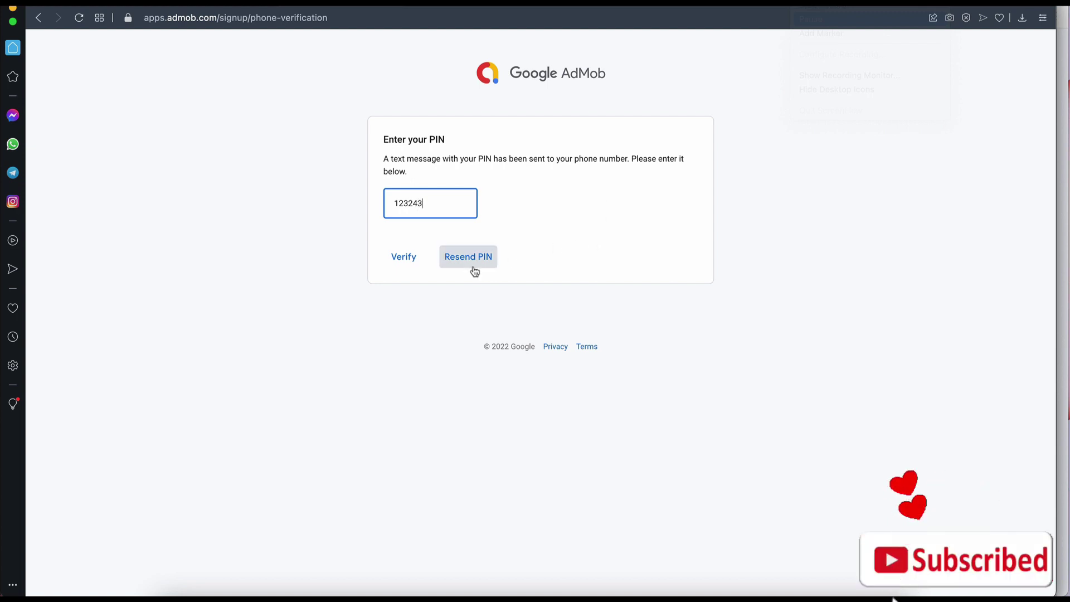
{"action": "left_click", "coordinate": [411, 260]}
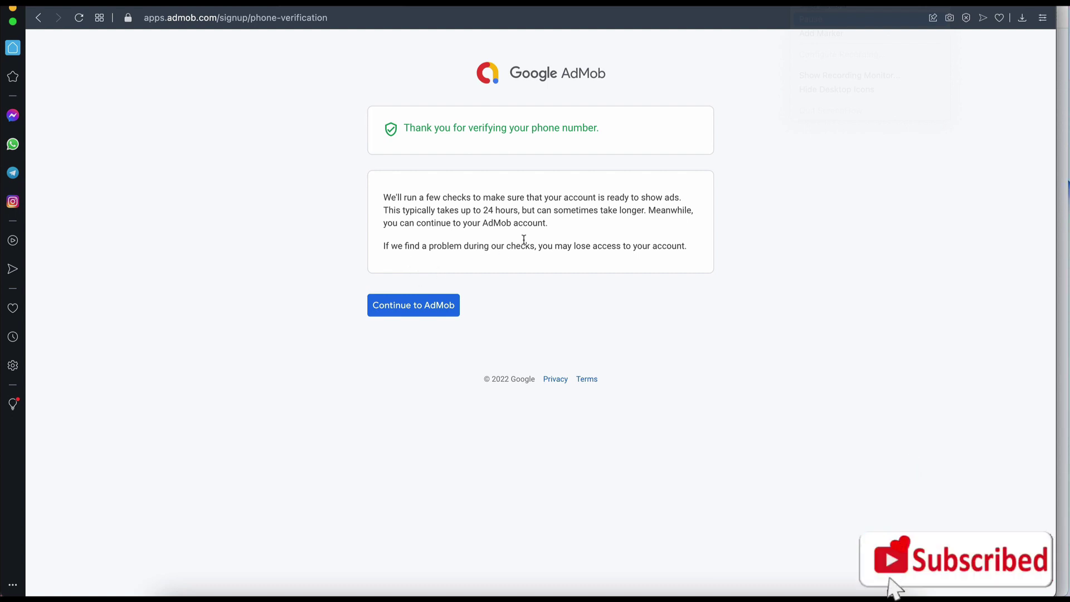
Continue into the new AdMob account and start setting up a new app.
{"action": "left_click", "coordinate": [446, 304]}
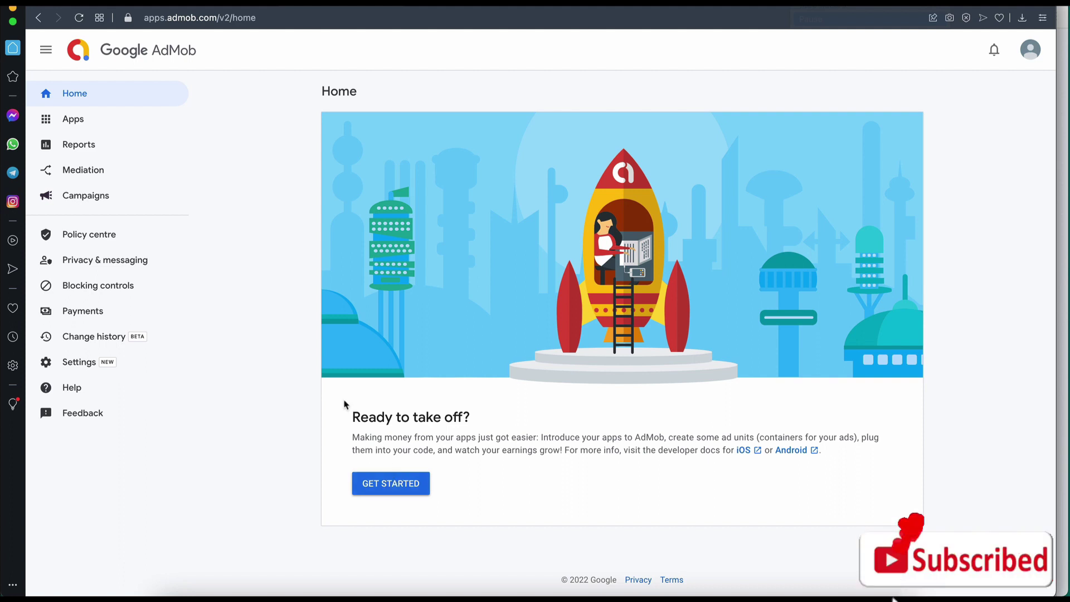
{"action": "left_click", "coordinate": [420, 490]}
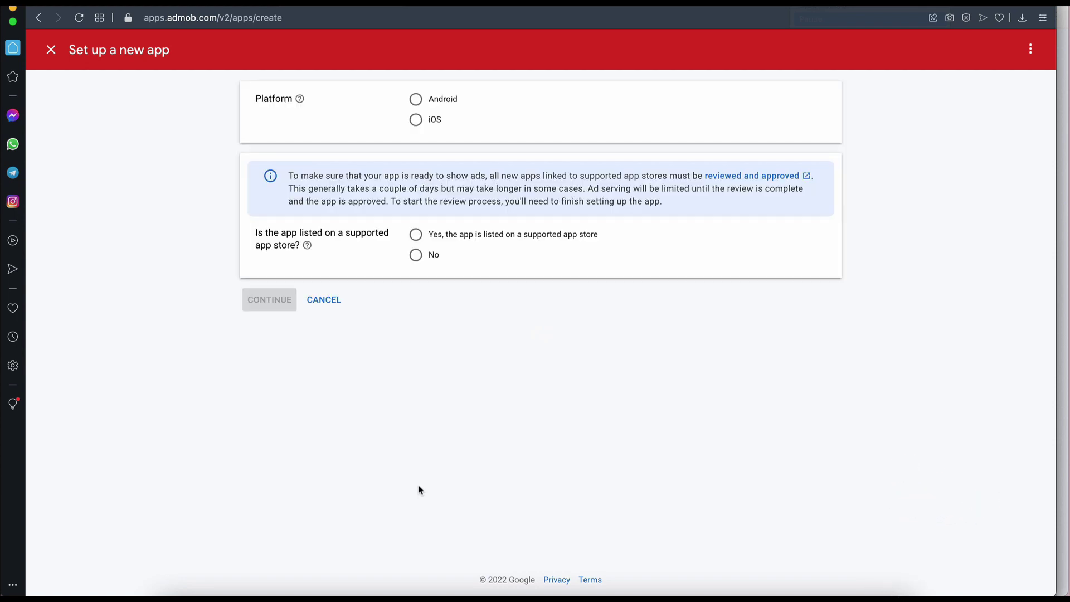
Choose Android as the platform and mark the app as not listed on a store.
{"action": "left_click", "coordinate": [427, 98]}
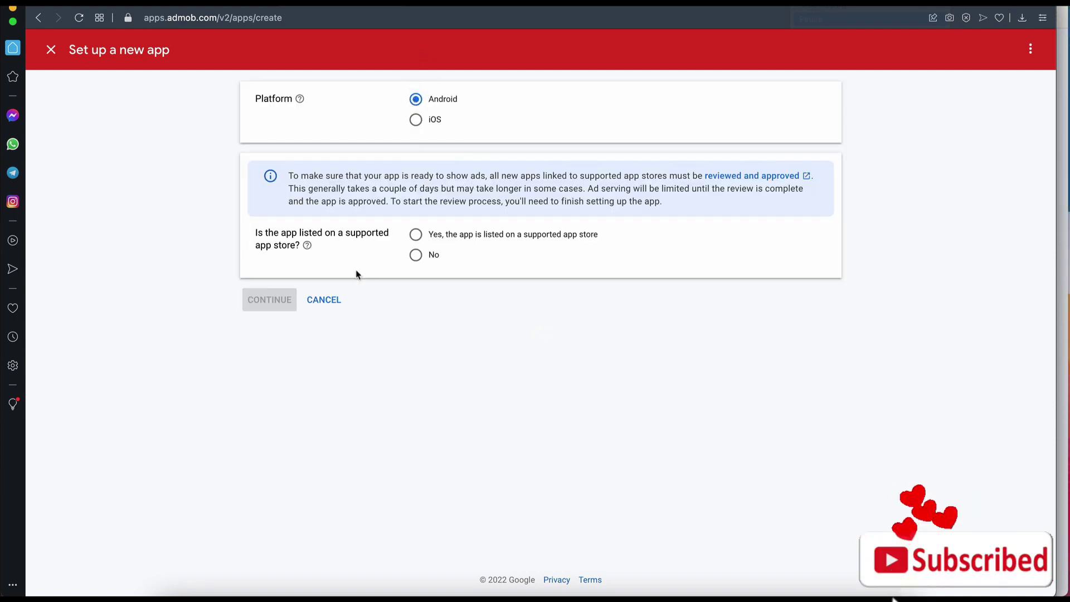
{"action": "left_click", "coordinate": [417, 255]}
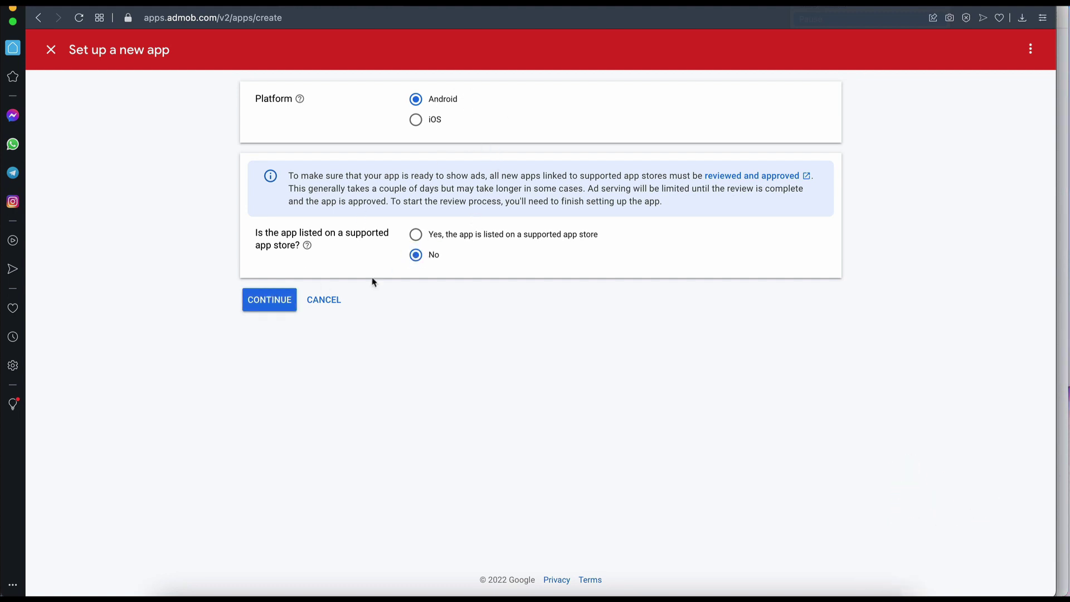
{"action": "left_click", "coordinate": [282, 301]}
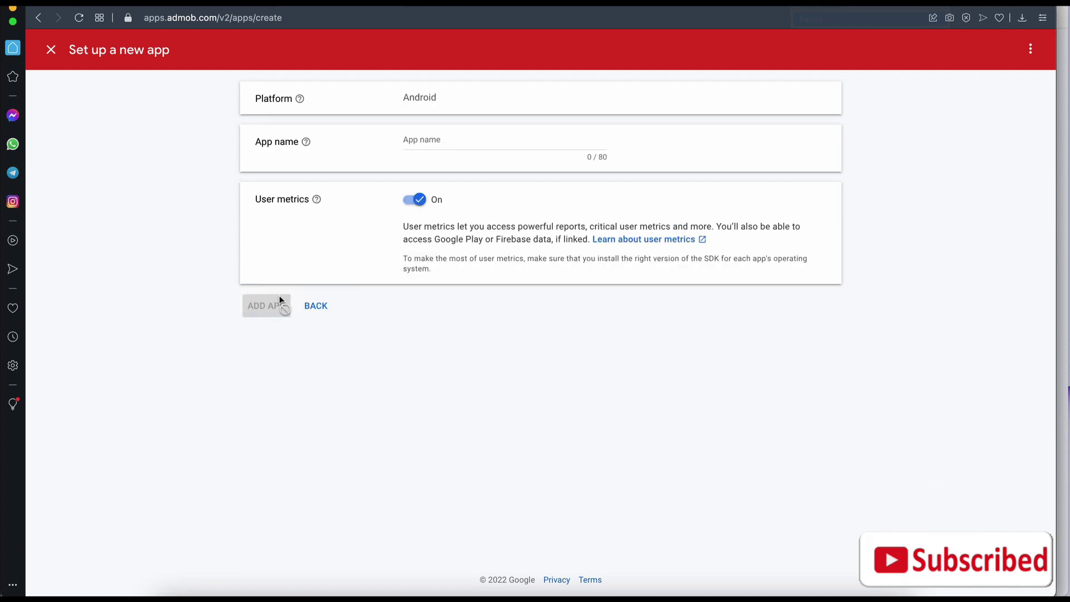
Name the app 'Danger dash 2', add it, and finish setup.
{"action": "left_click", "coordinate": [481, 149]}
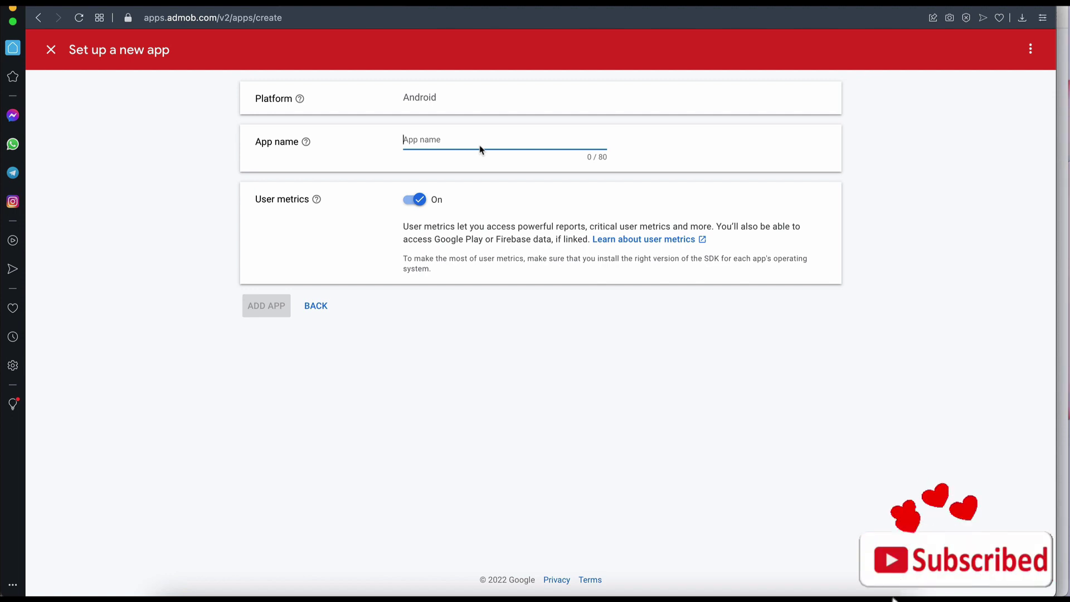
{"action": "type", "text": "Danger "}
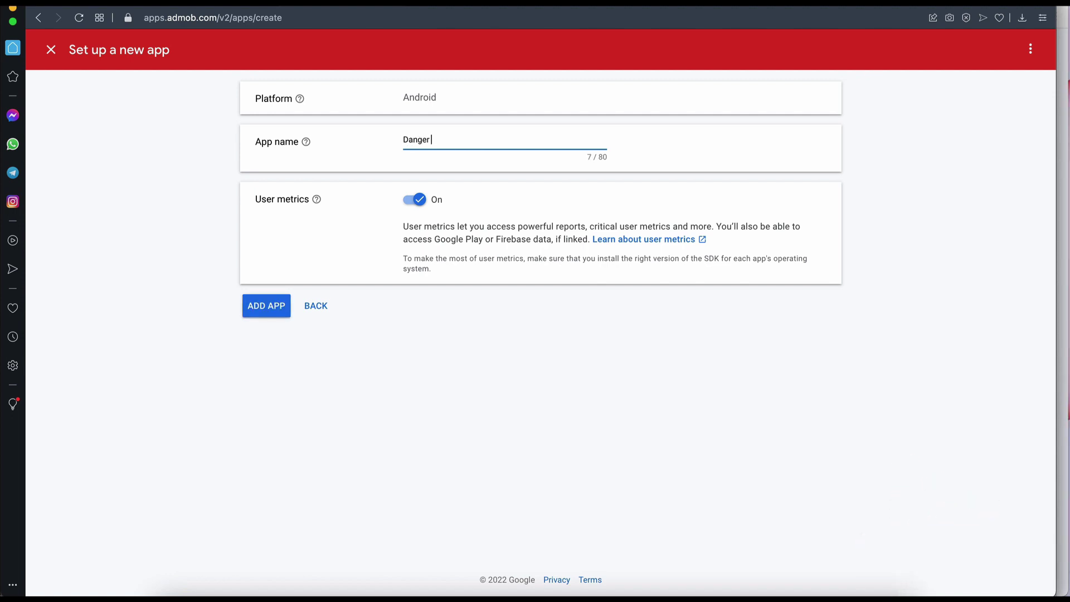
{"action": "type", "text": "dash 2"}
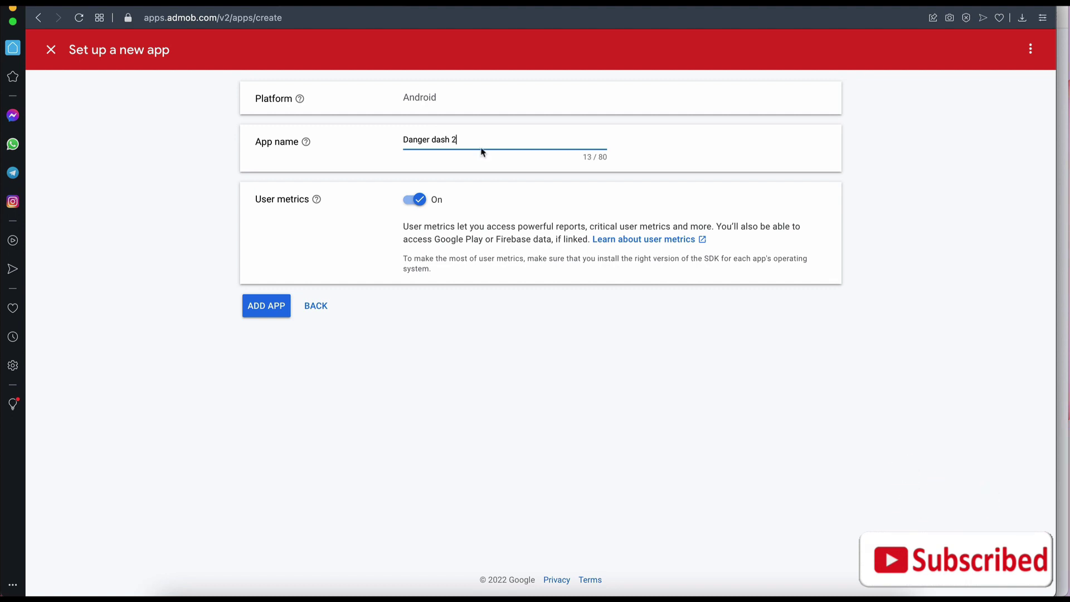
{"action": "left_click", "coordinate": [266, 304]}
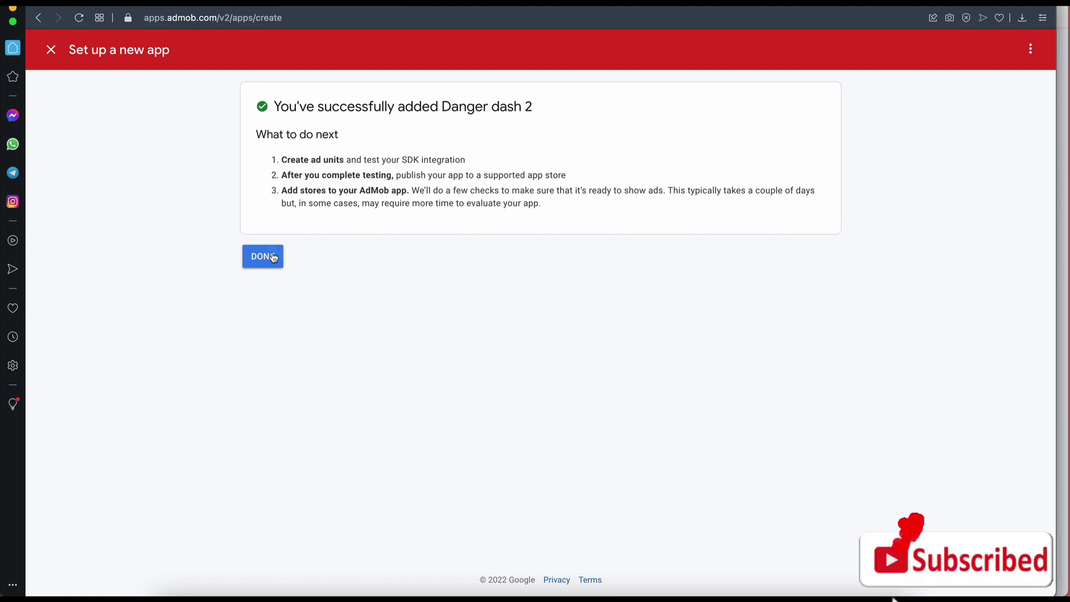
{"action": "left_click", "coordinate": [263, 257]}
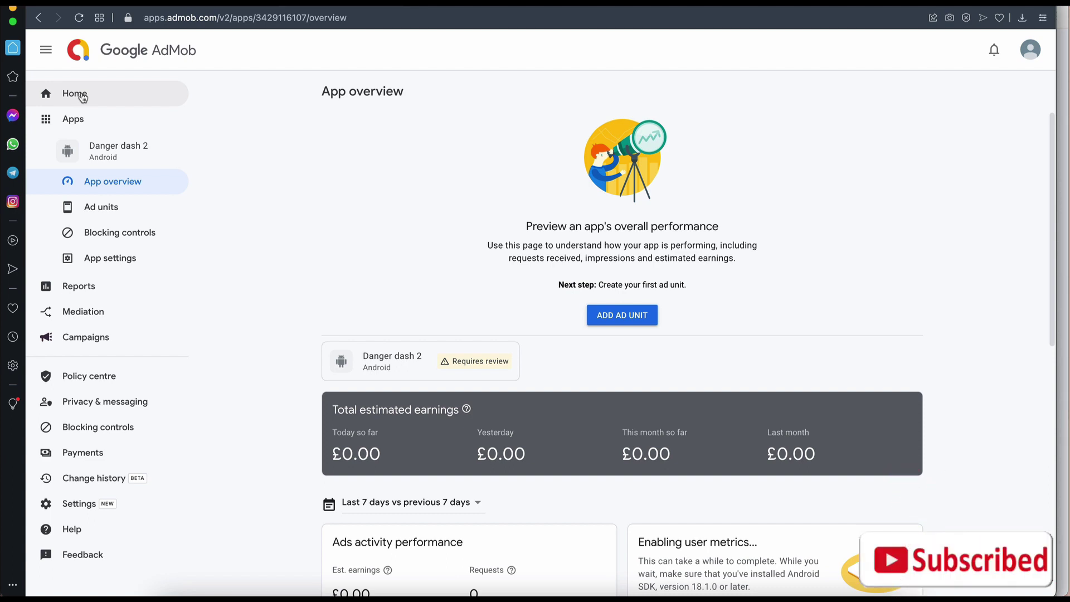
From the Home dashboard, open the missing payment information form.
{"action": "left_click", "coordinate": [76, 94]}
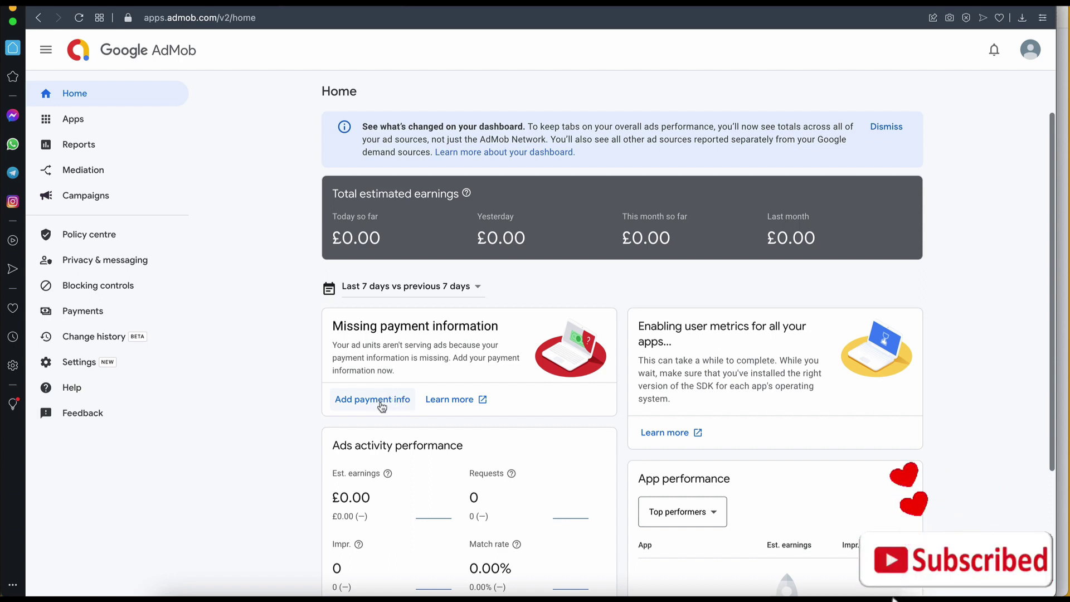
{"action": "left_click", "coordinate": [395, 399]}
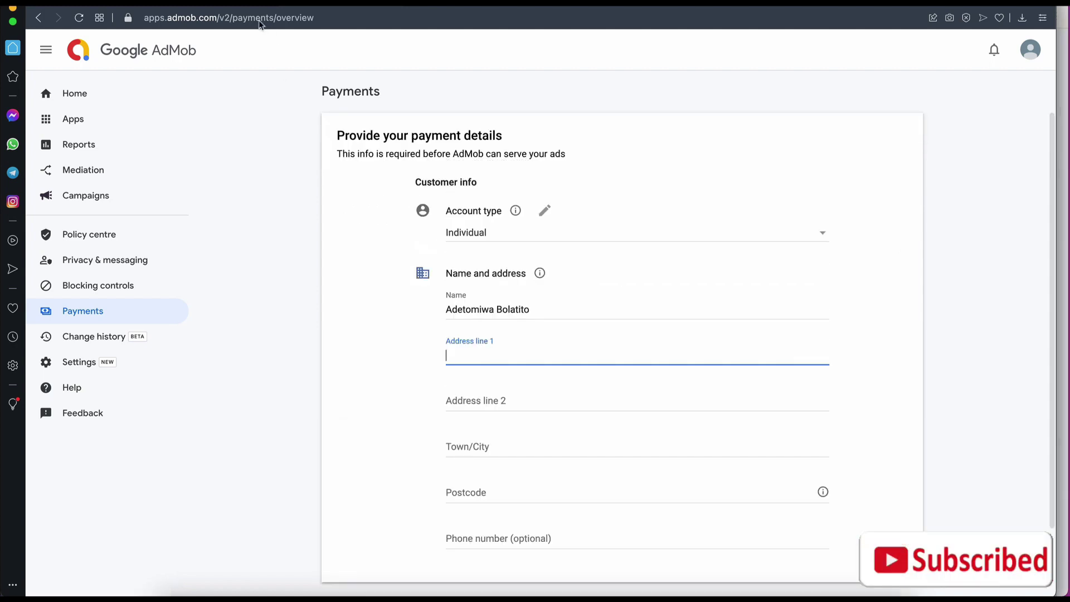
Fill in the payment address from the suggested street address and submit the payment details.
{"action": "scroll", "coordinate": [617, 347], "scroll_direction": "down", "scroll_amount": 1}
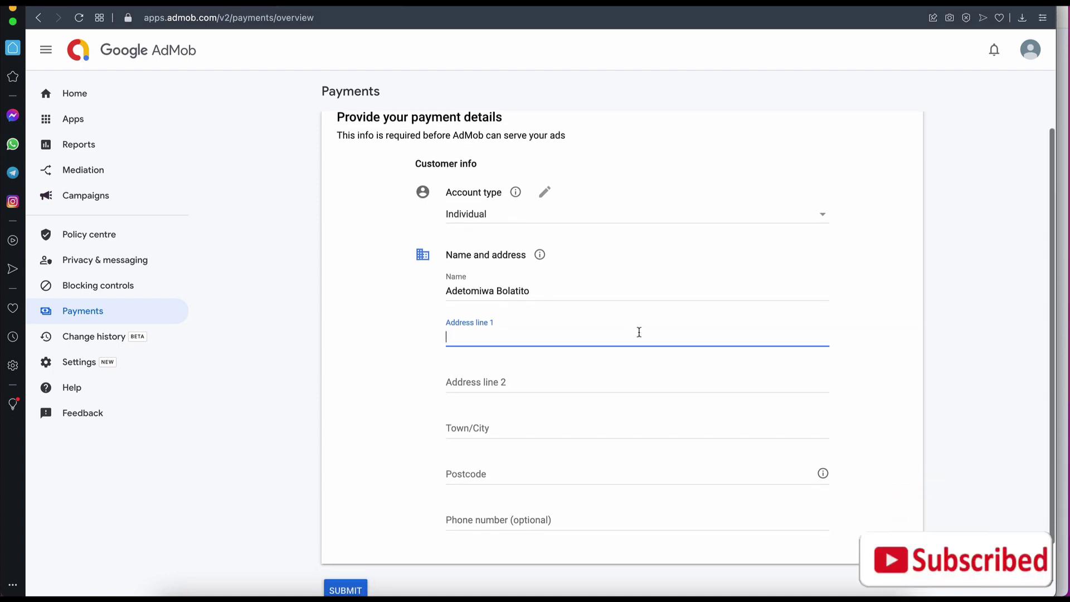
{"action": "scroll", "coordinate": [638, 332], "scroll_direction": "down", "scroll_amount": 1}
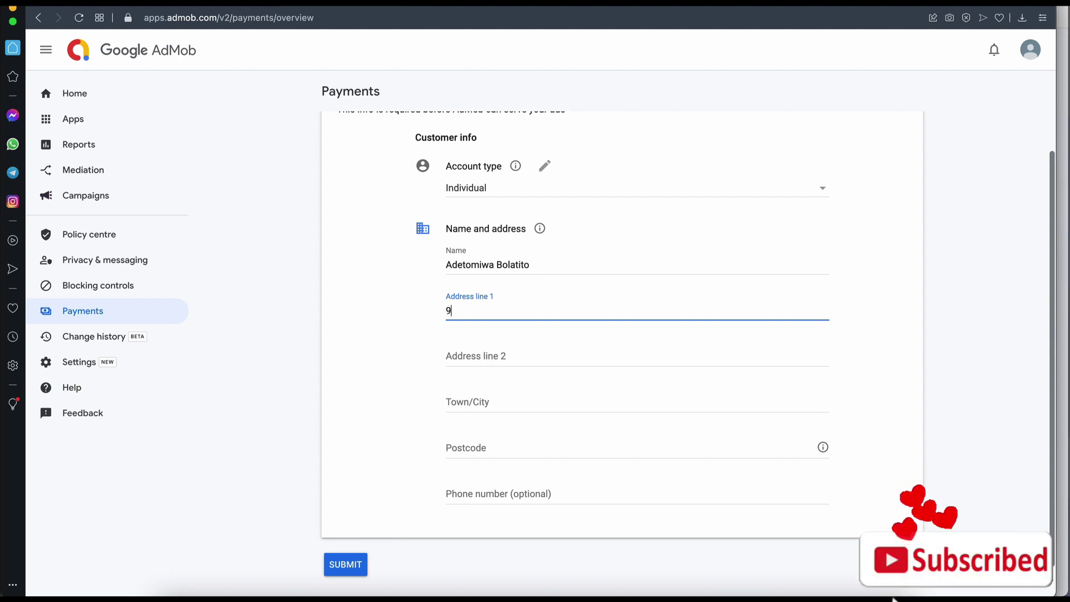
{"action": "type", "text": "985"}
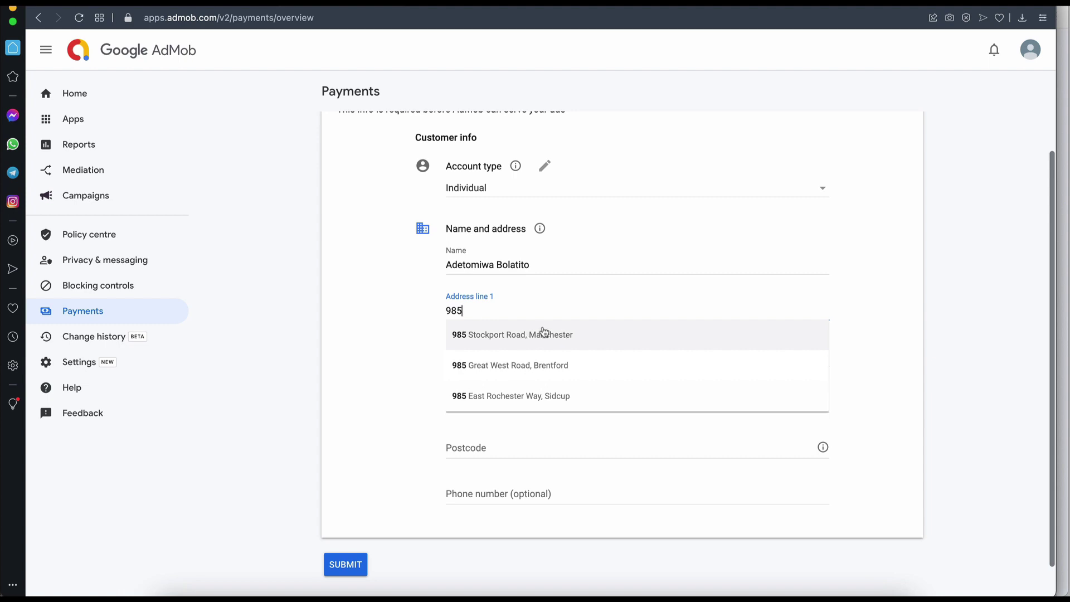
{"action": "left_click", "coordinate": [542, 333]}
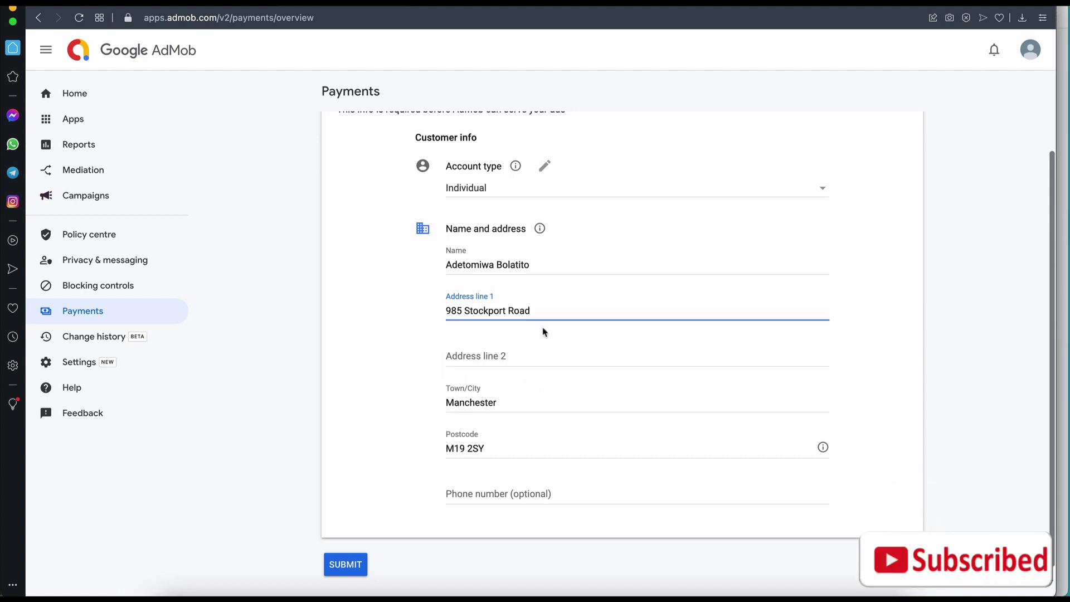
{"action": "scroll", "coordinate": [520, 479], "scroll_direction": "down", "scroll_amount": 1}
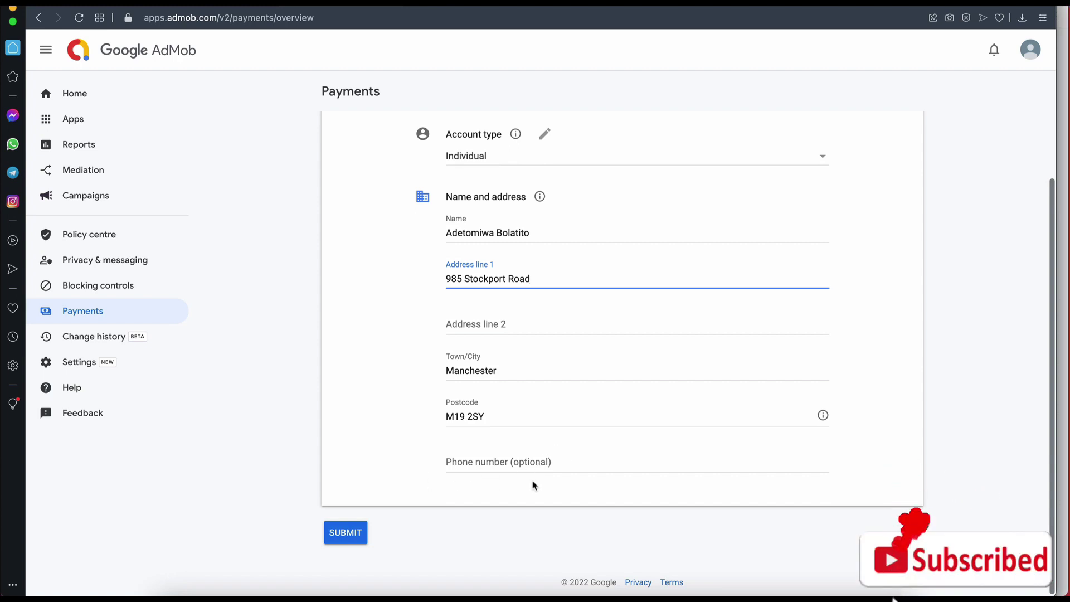
{"action": "left_click", "coordinate": [360, 536]}
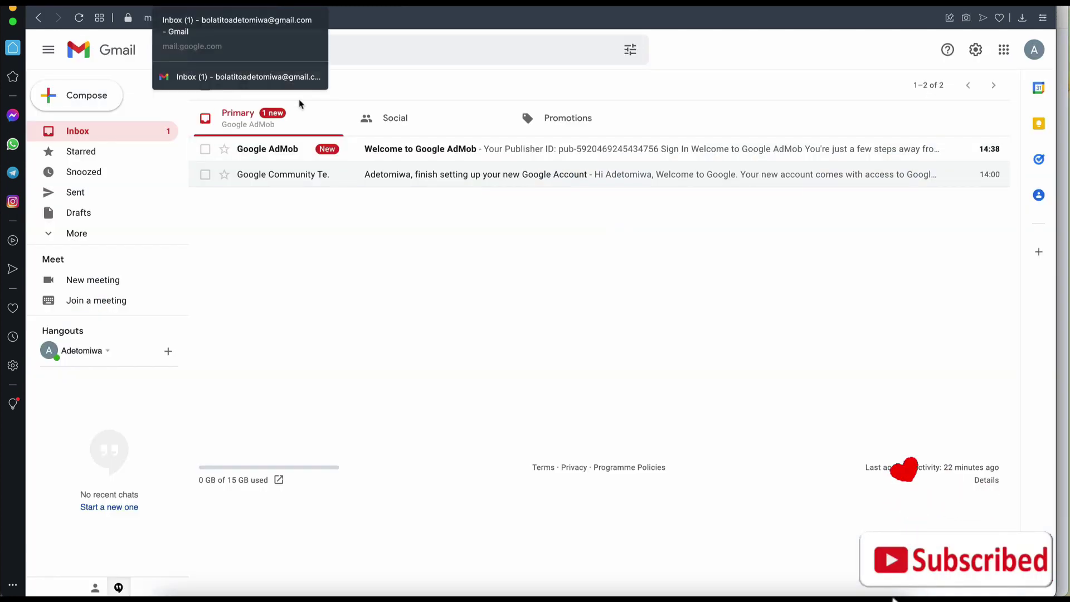
Open and read the 'Welcome to Google AdMob' email in Gmail.
{"action": "left_click", "coordinate": [406, 149]}
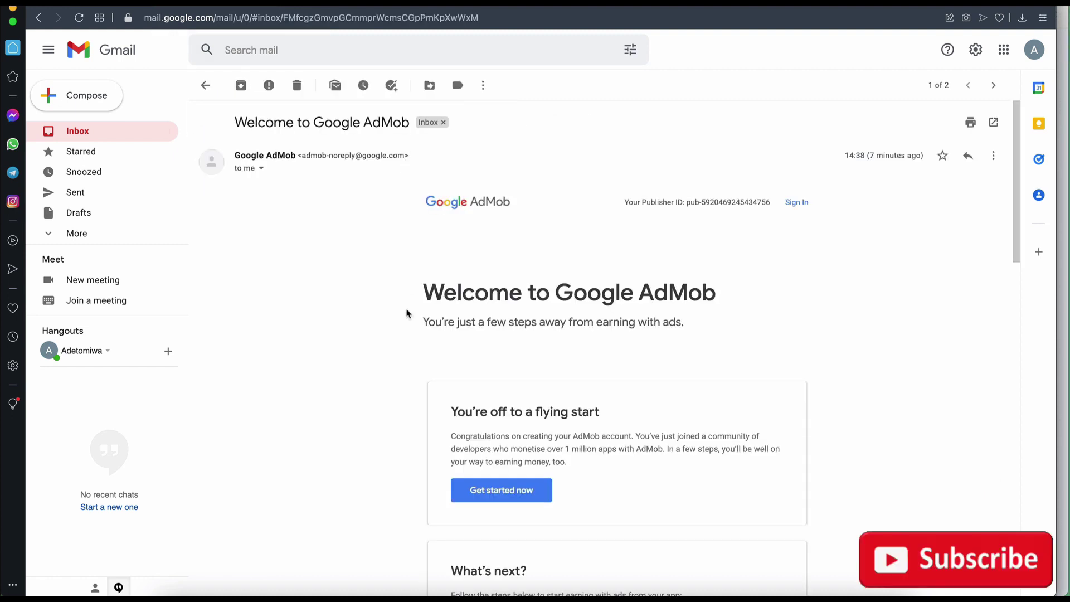
{"action": "scroll", "coordinate": [667, 437], "scroll_direction": "down", "scroll_amount": 3}
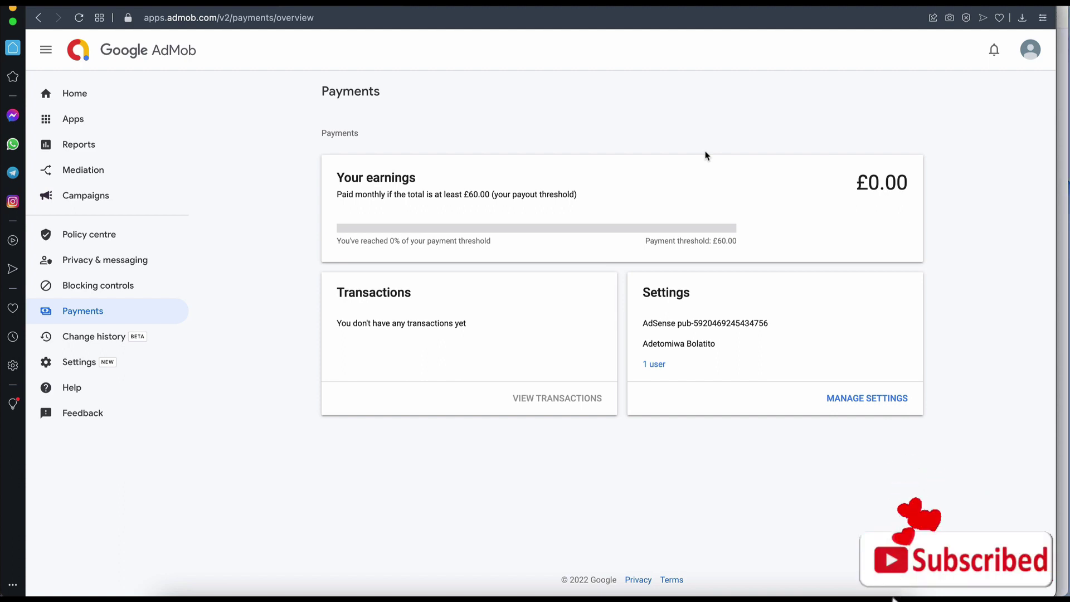
Go to the Home dashboard showing £0.00 earnings and dismiss the what's-changed announcement banner.
{"action": "left_click", "coordinate": [101, 95]}
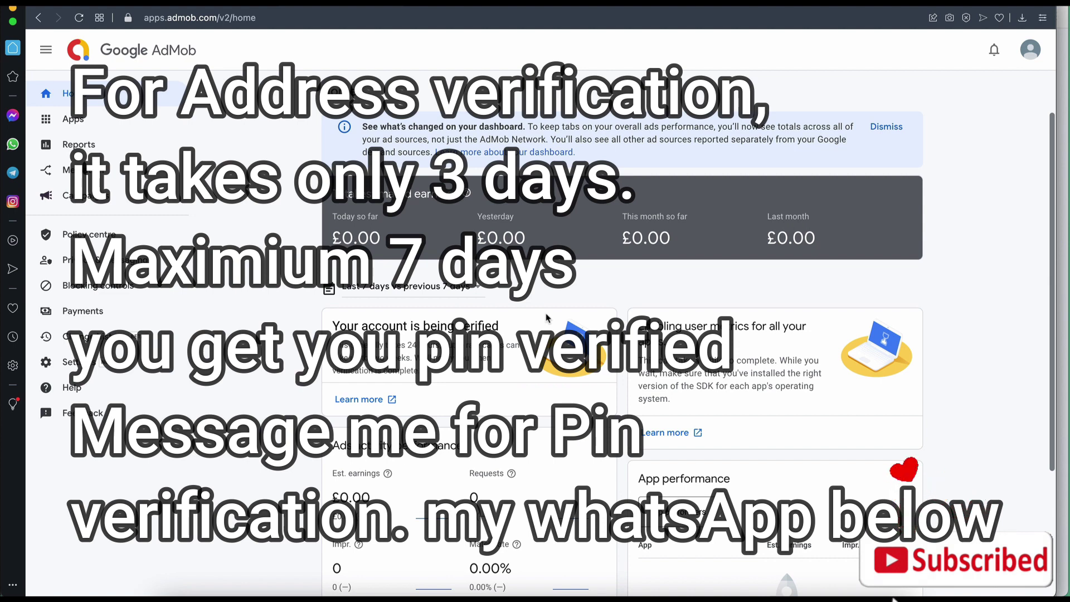
{"action": "left_click", "coordinate": [888, 127]}
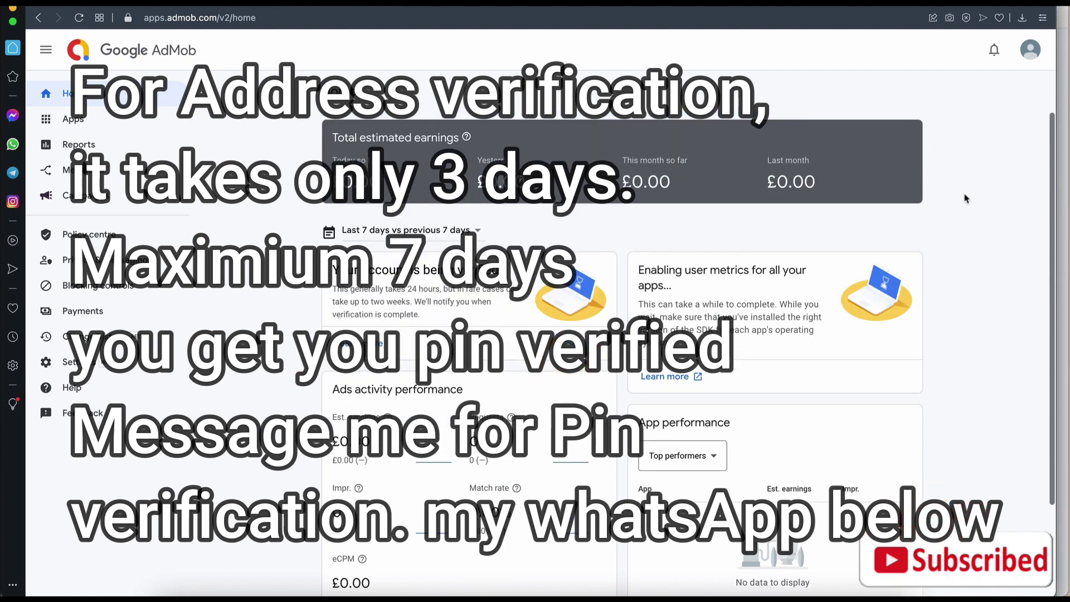